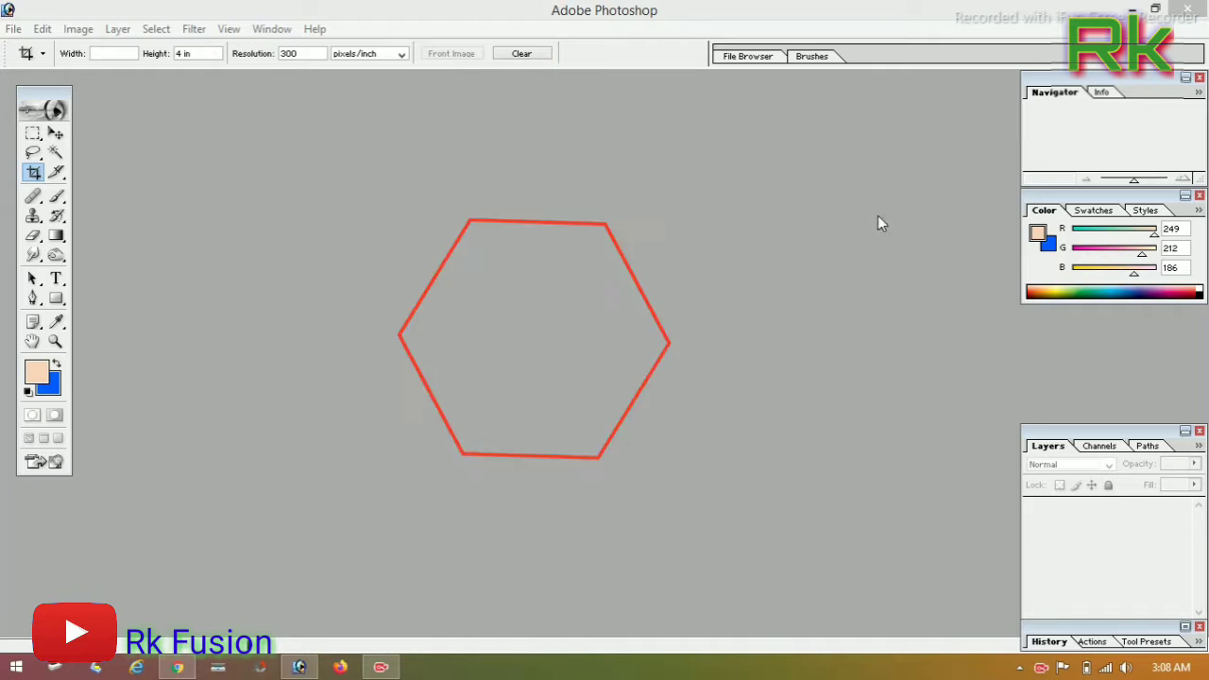
left_click(1130, 11)
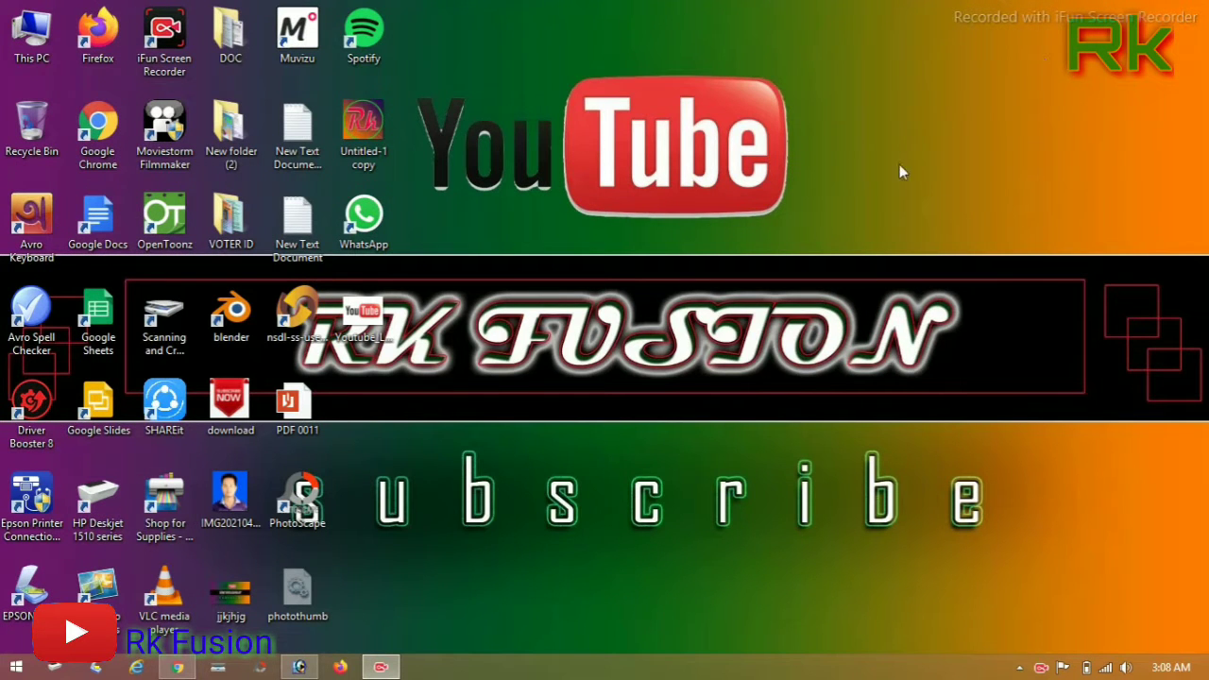
left_click(300, 667)
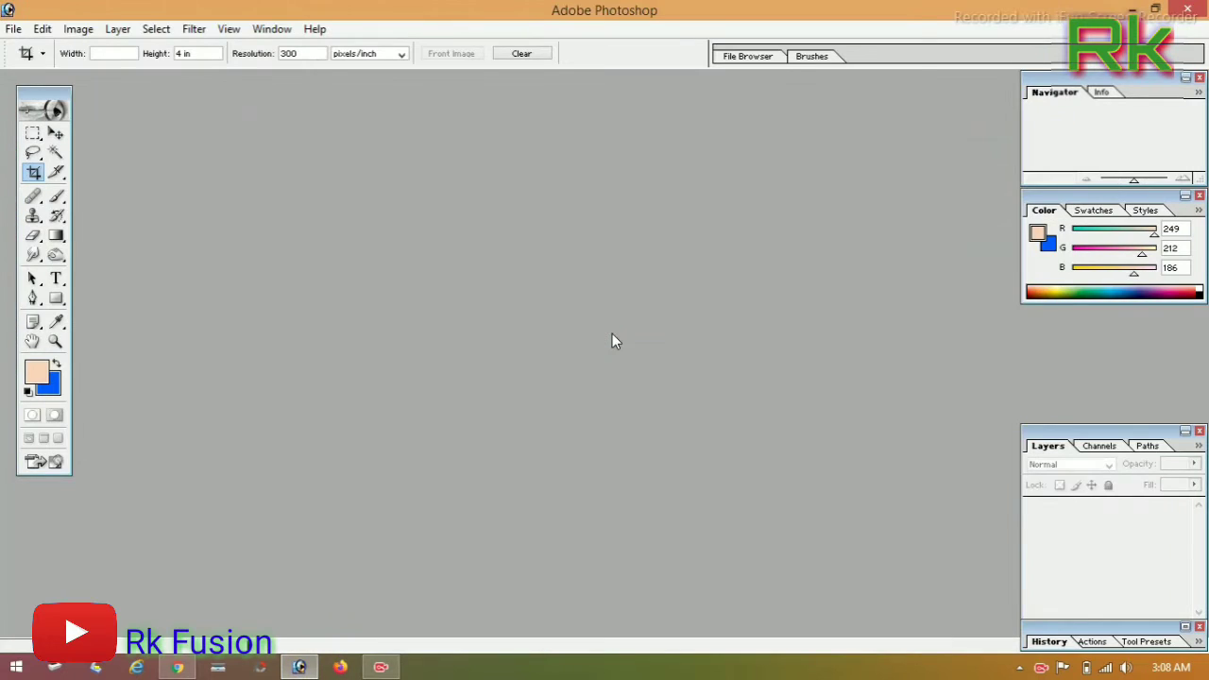
left_click(13, 29)
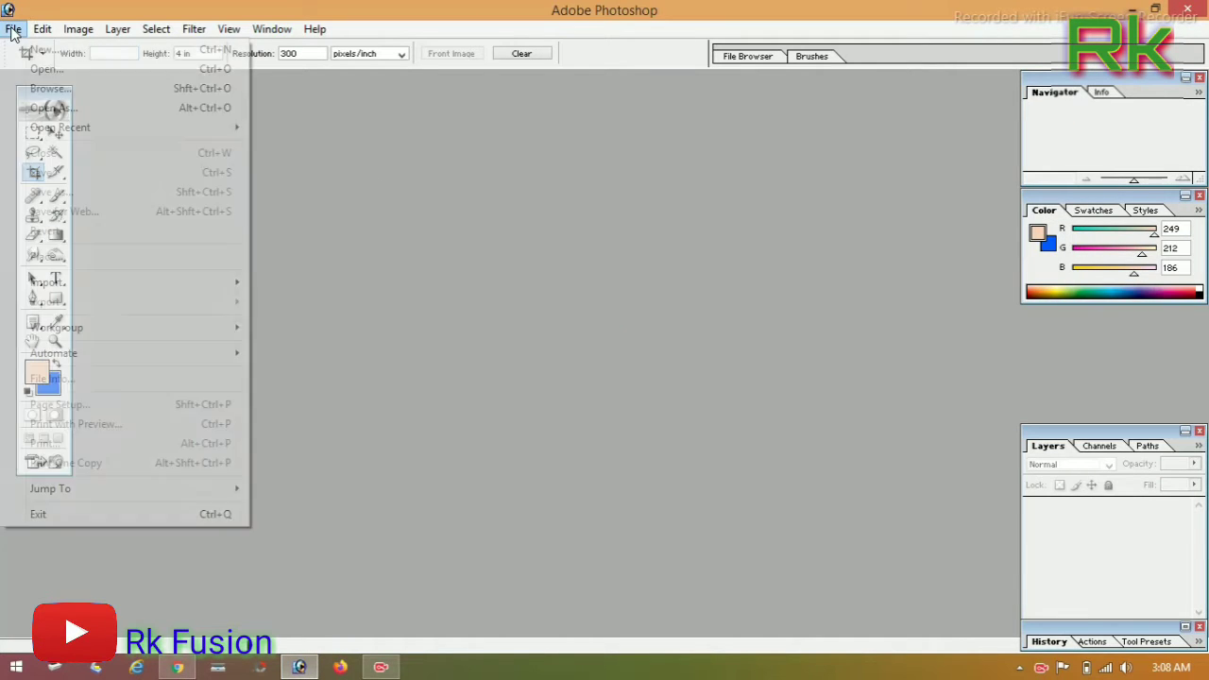
left_click(47, 69)
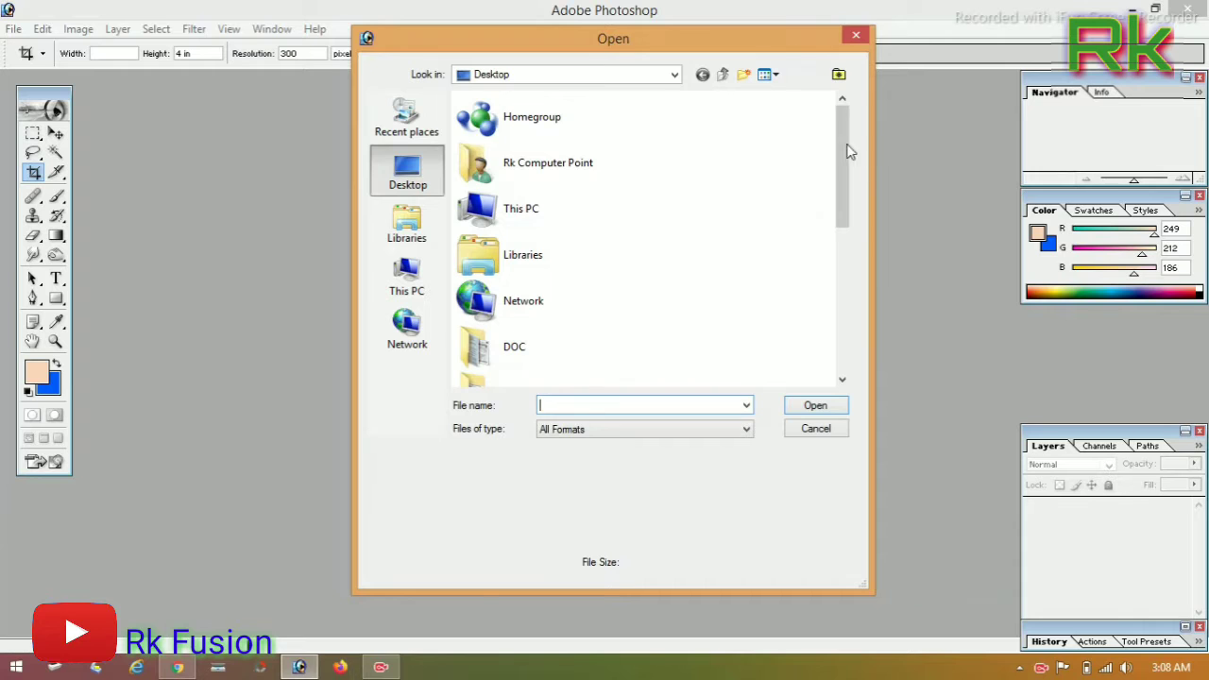
left_click_drag(844, 148, 828, 257)
left_click(581, 228)
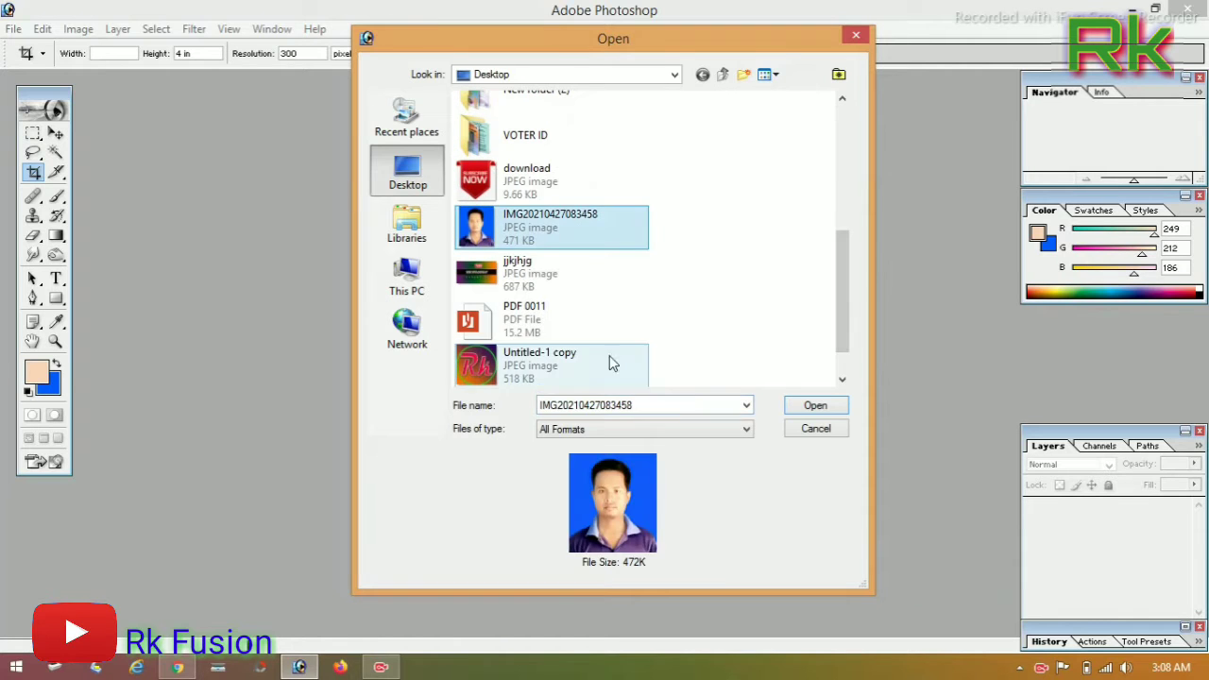
left_click(802, 406)
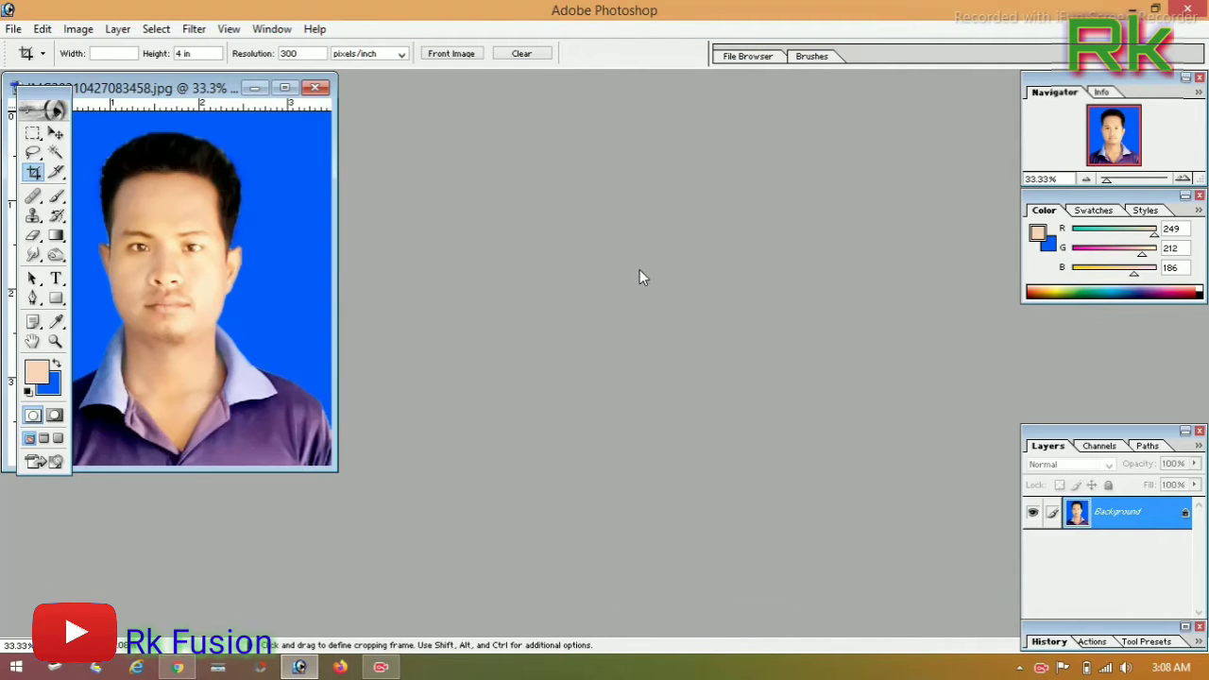
left_click(284, 87)
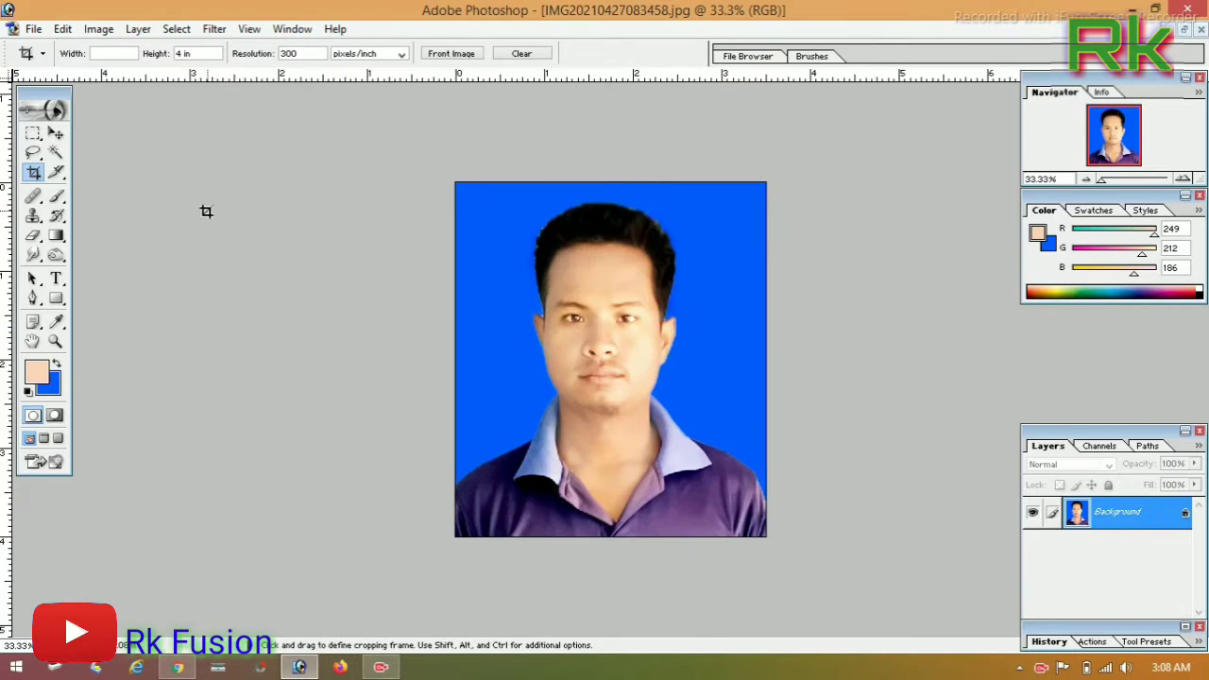
- Set the Crop tool to 3.5 in width, 4 in height and a resolution of 300 pixels/inch
left_click(34, 195)
left_click(33, 172)
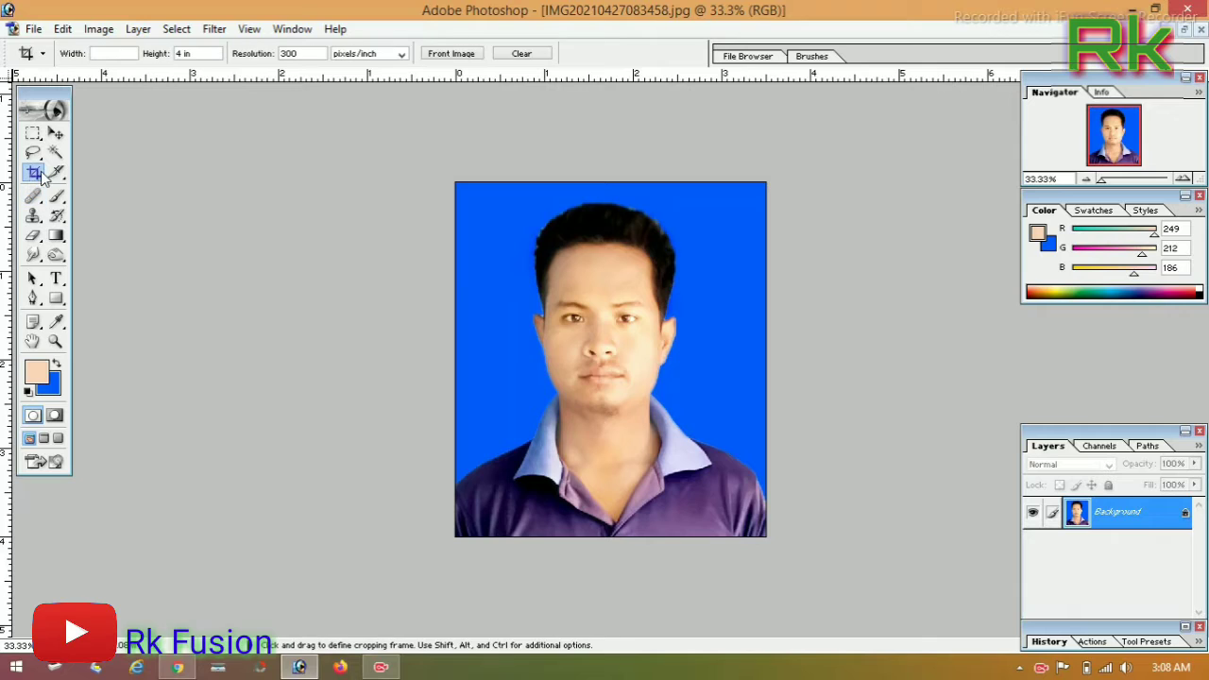
left_click(118, 53)
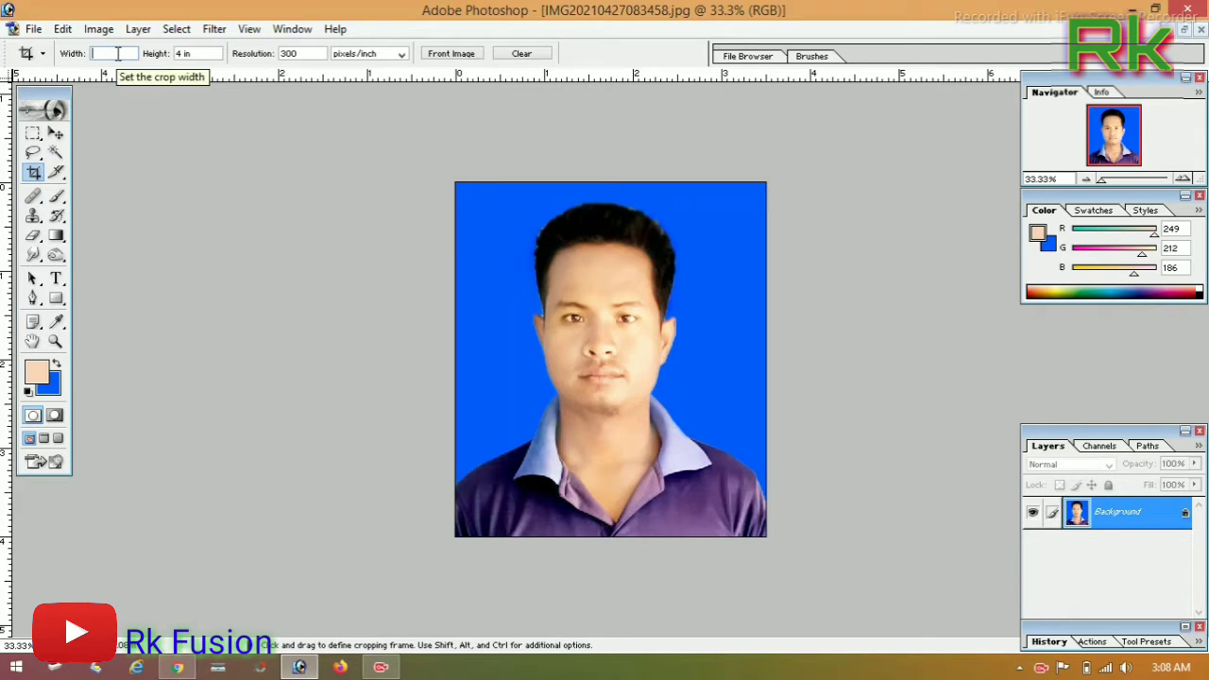
type("3.5")
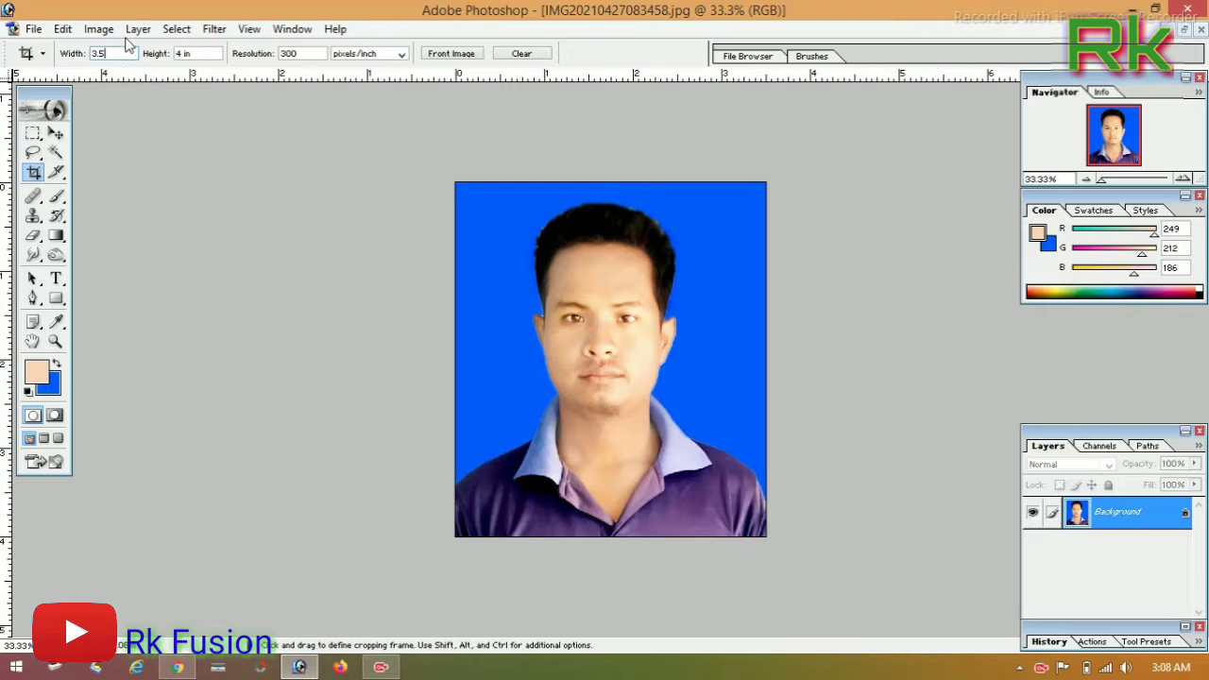
left_click(203, 53)
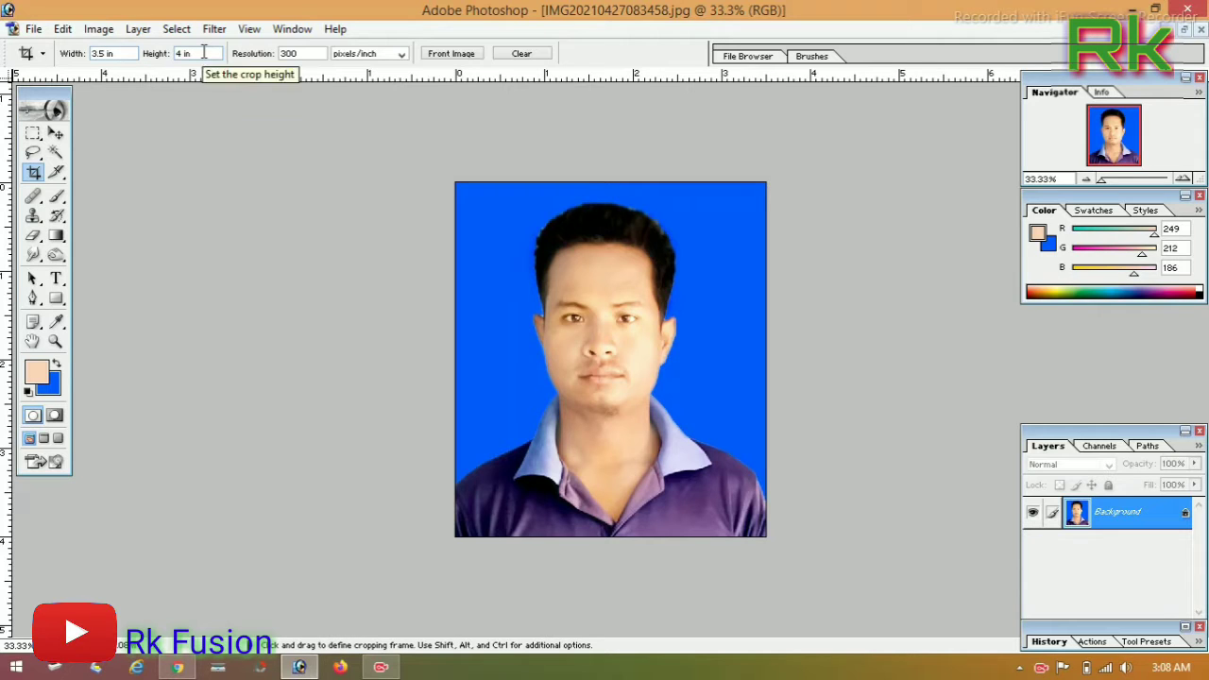
key("BackSpace")
key("BackSpace")
key("BackSpace")
key("BackSpace")
type("4")
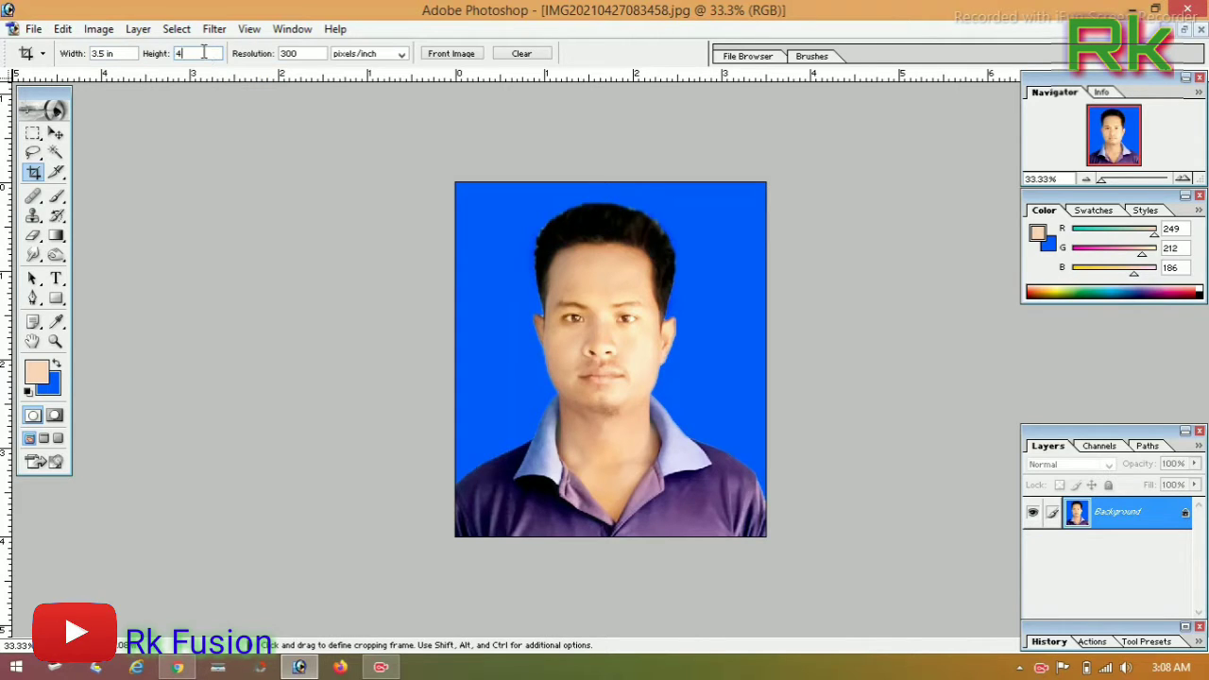
left_click(318, 54)
key("BackSpace")
key("BackSpace")
key("BackSpace")
type("300")
- Crop the portrait with the fixed-size frame, trimming a thin margin evenly around the person
left_click_drag(454, 183, 756, 525)
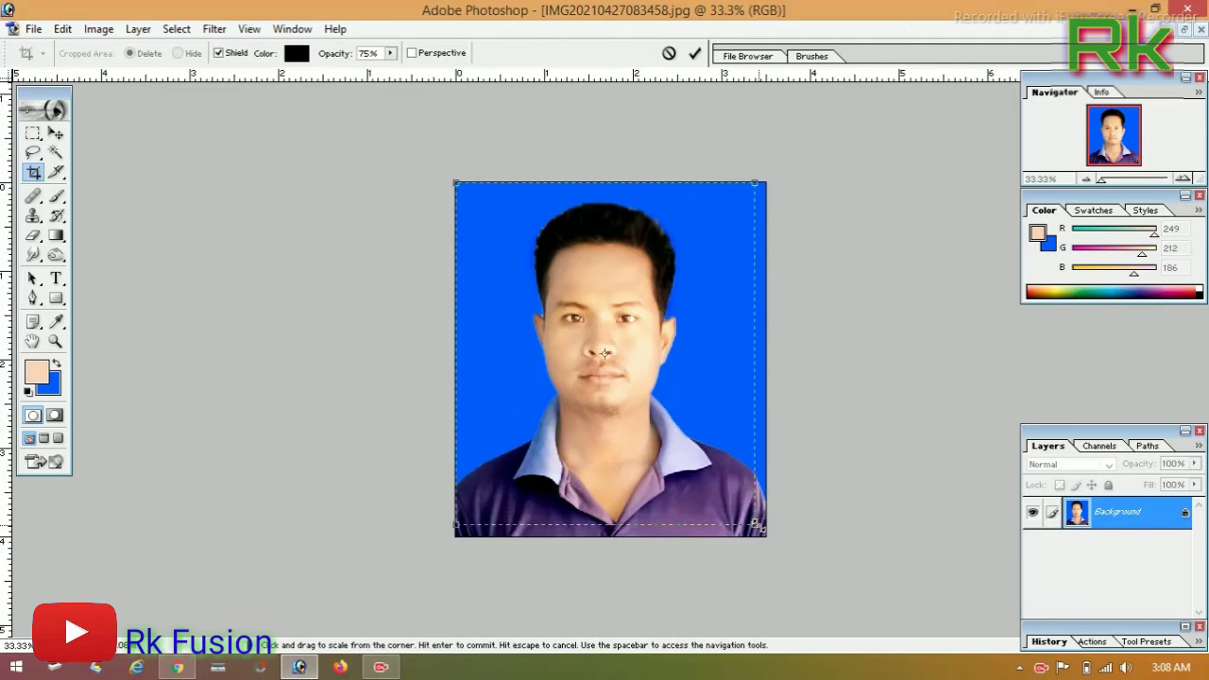
left_click_drag(458, 185, 463, 192)
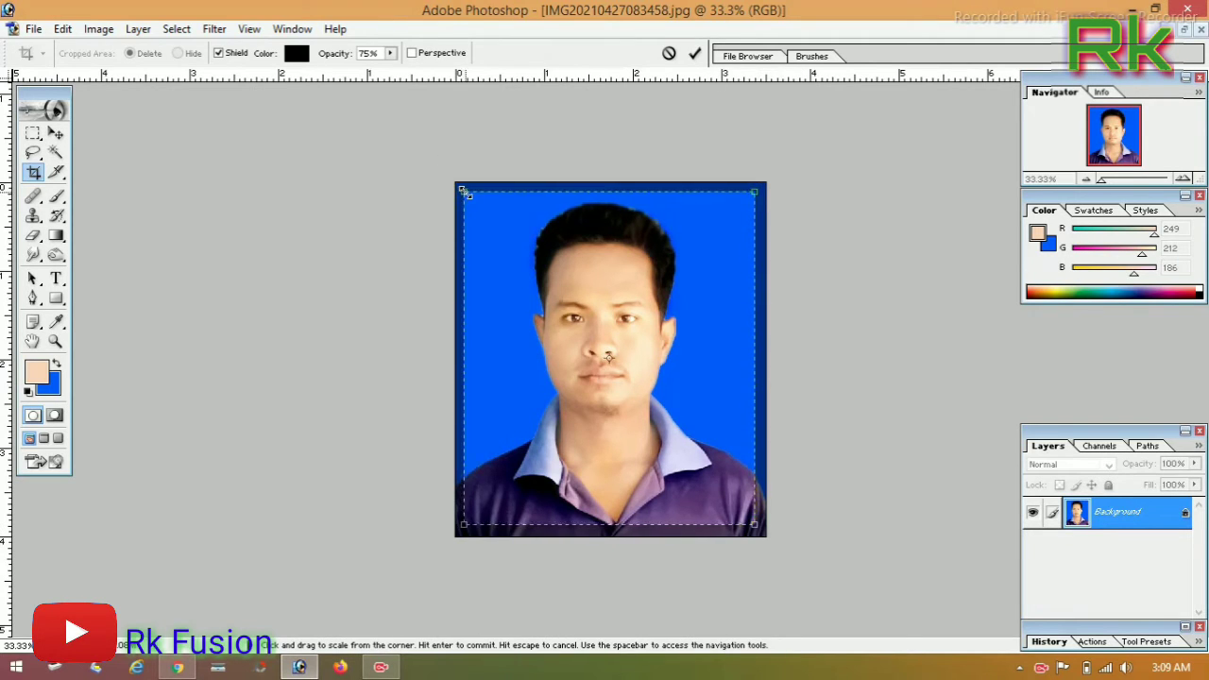
key("Return")
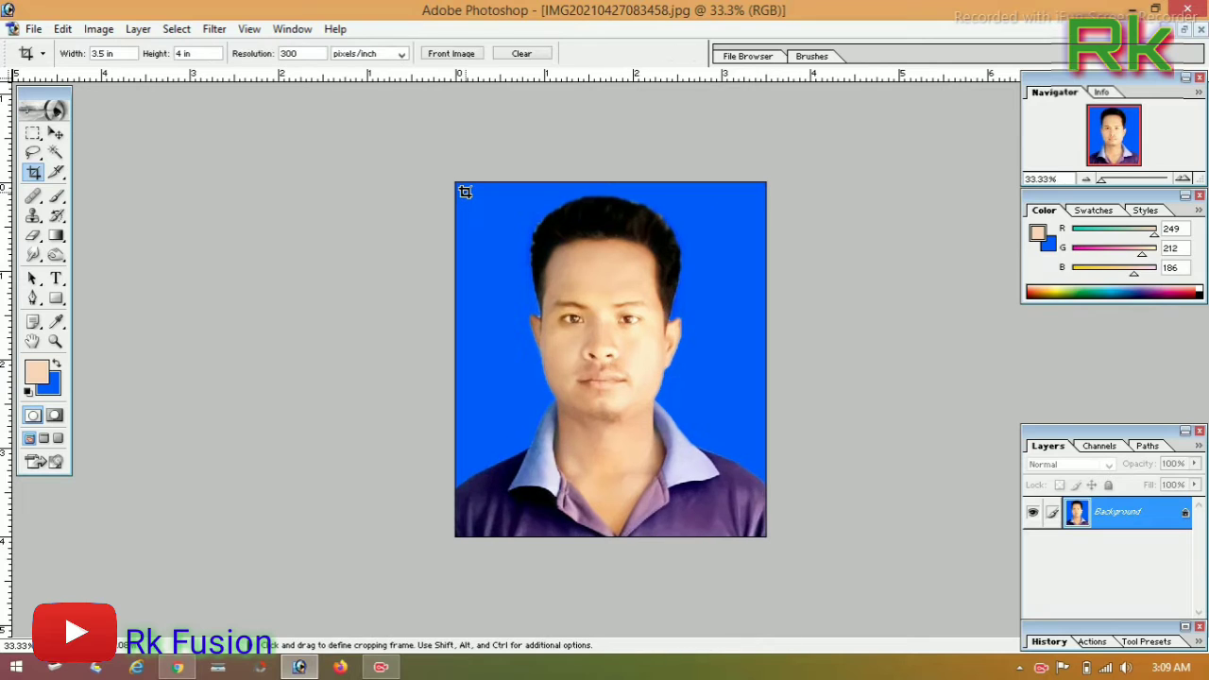
- Save the cropped photo under its existing name and close Photoshop
left_click(33, 28)
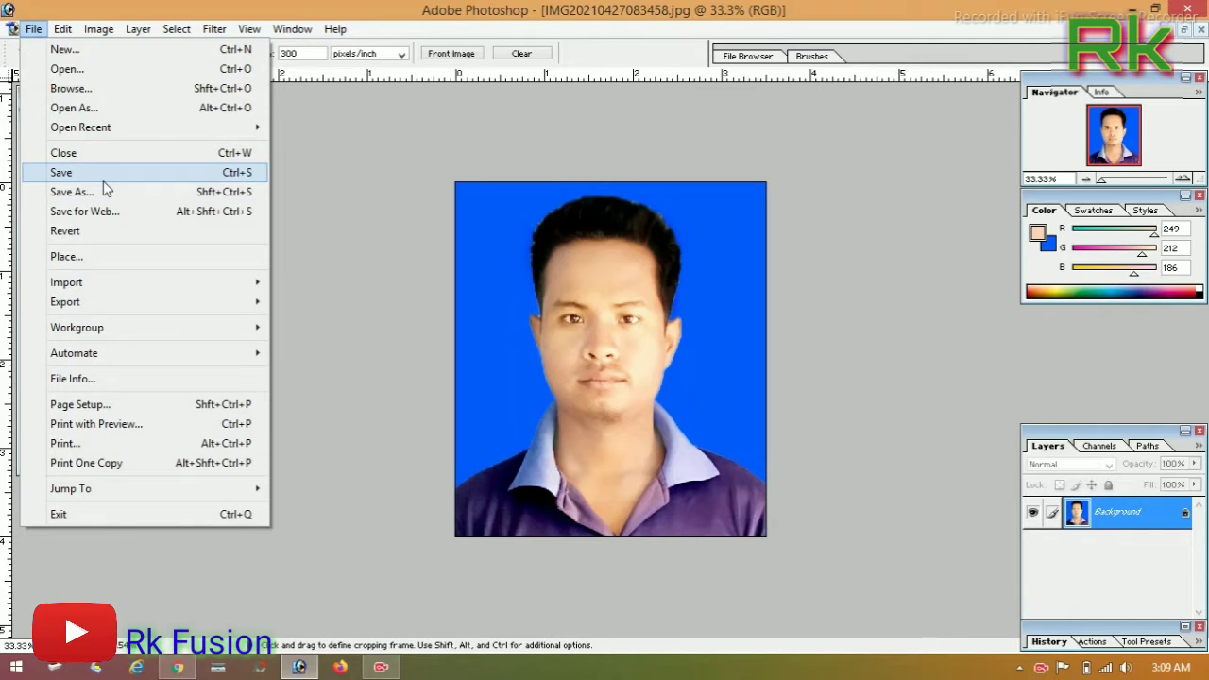
left_click(104, 175)
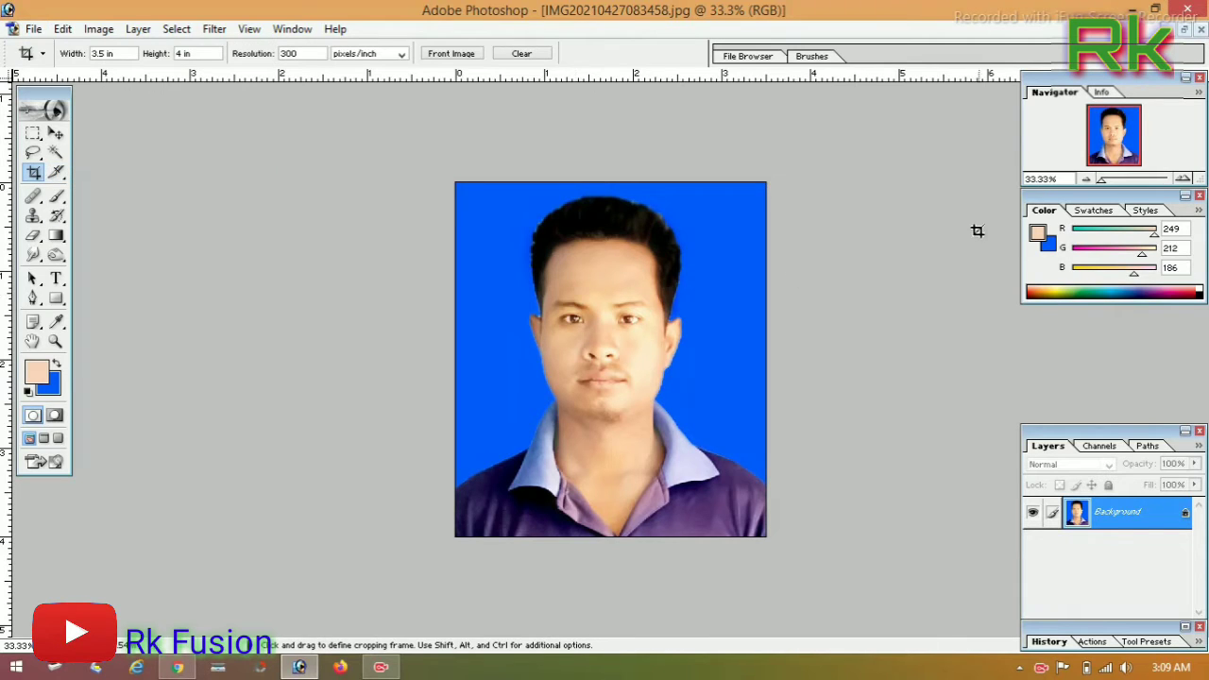
left_click(1200, 31)
left_click(1187, 8)
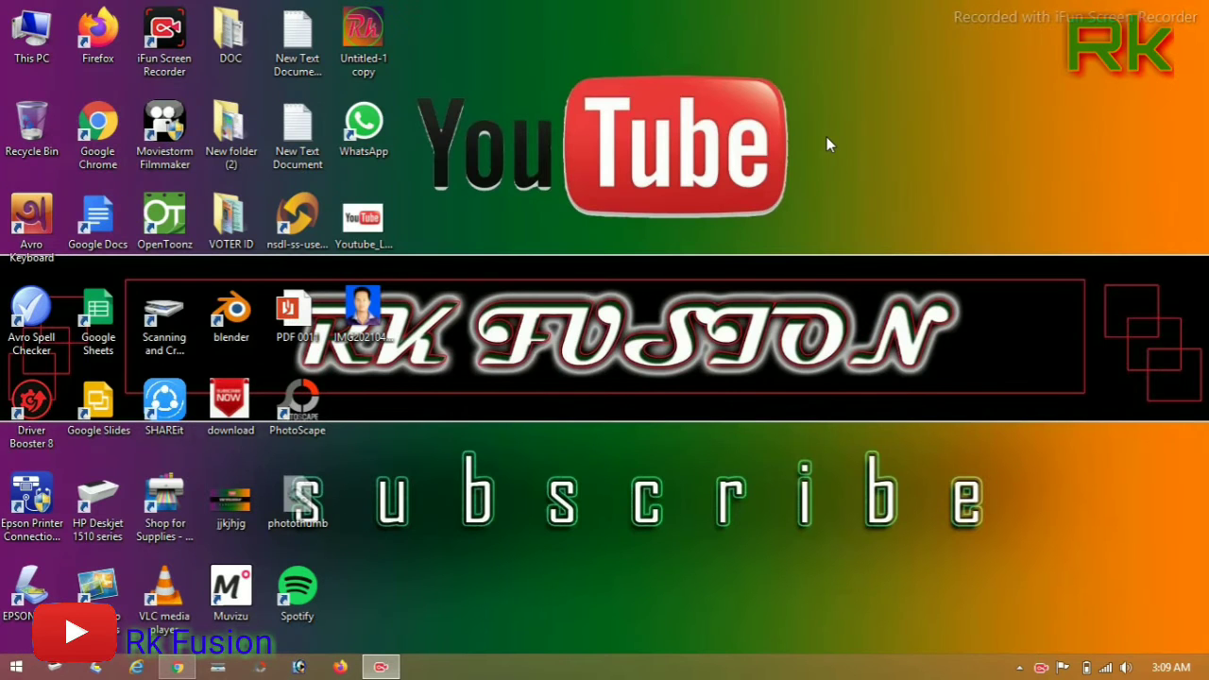
- Refresh the desktop
right_click(581, 79)
left_click(623, 127)
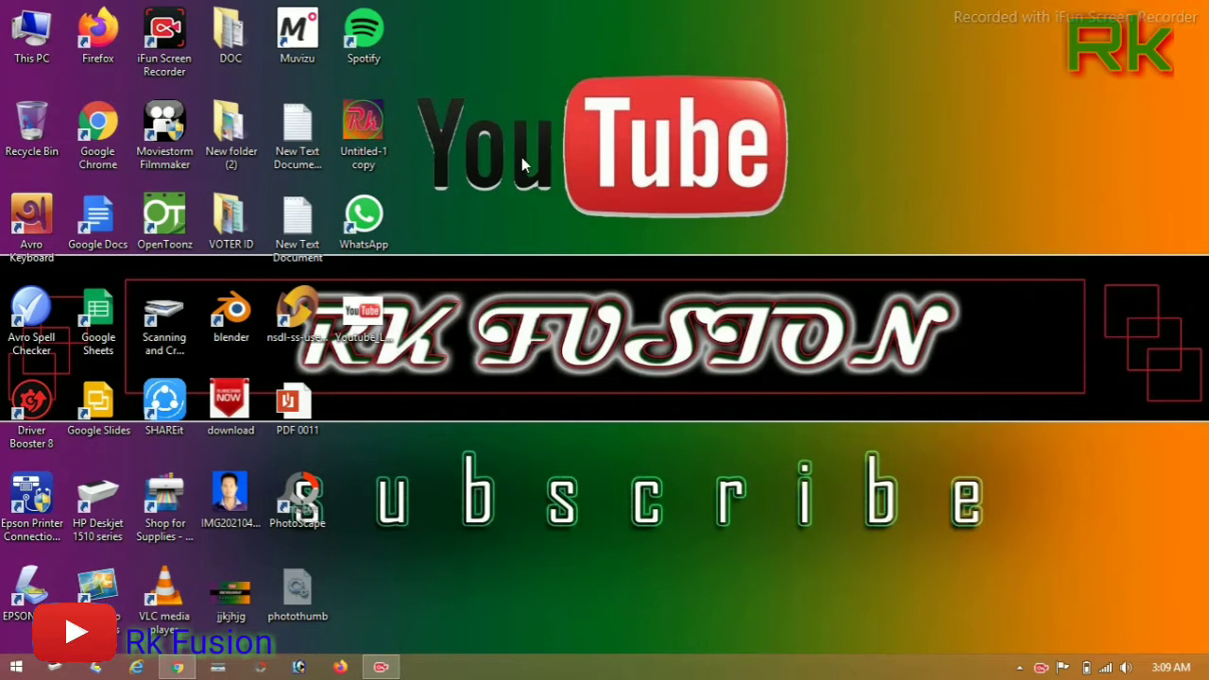
right_click(522, 157)
left_click(533, 171)
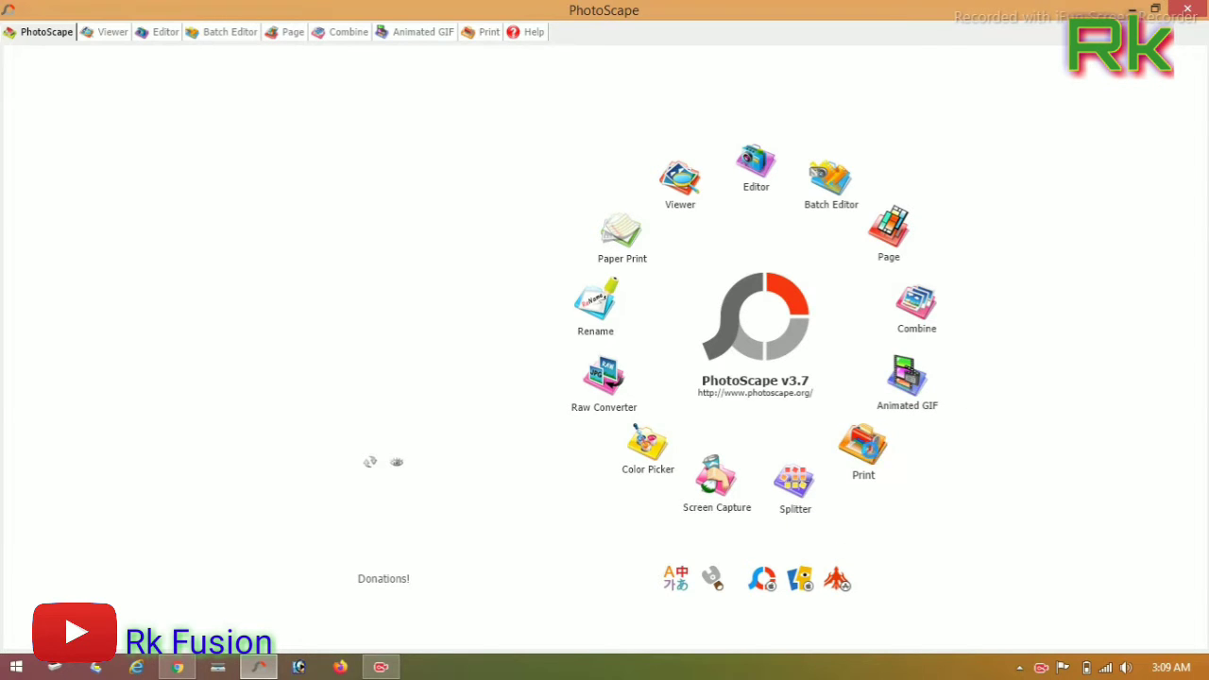
- In PhotoScape, open the Print tool and compare the Portrait Shot and Thumbnail layouts, finishing on Thumbnail Print
left_click(874, 458)
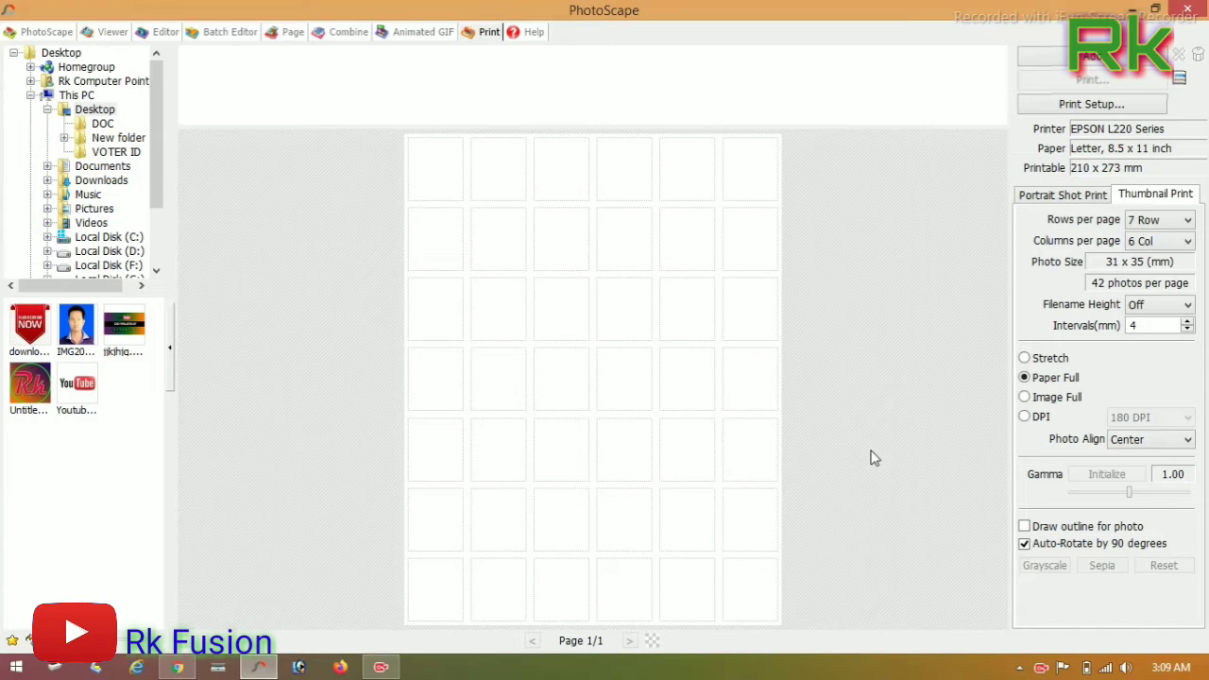
left_click(1058, 197)
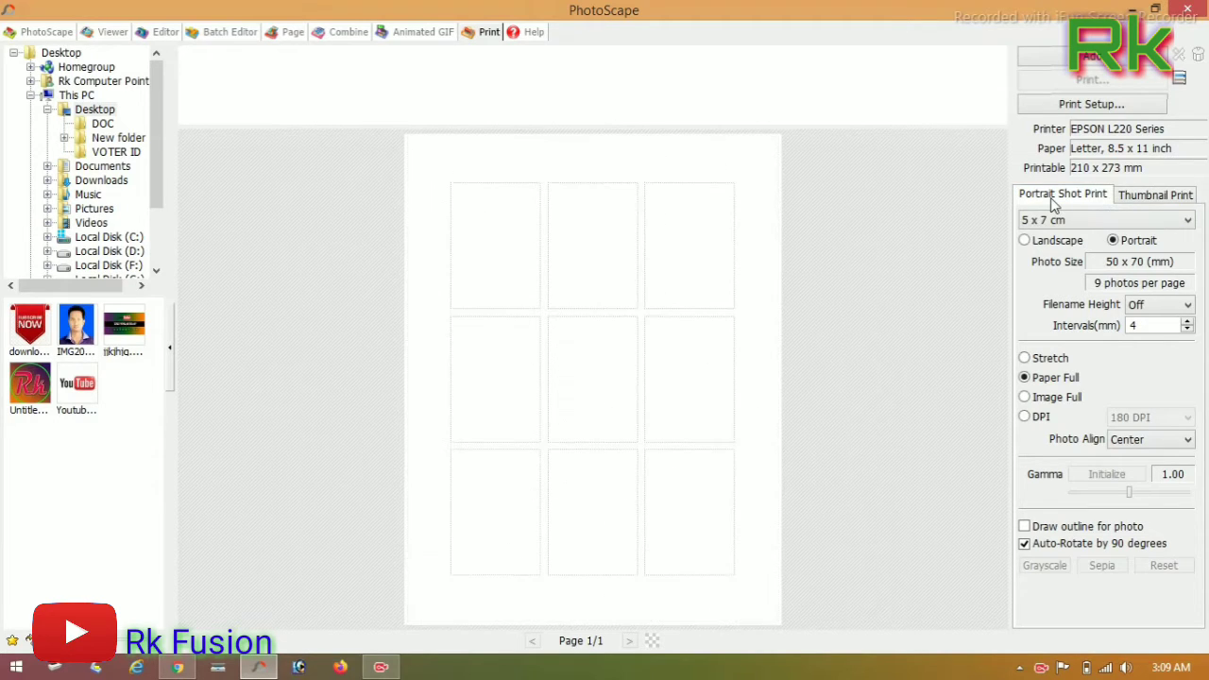
left_click(1148, 199)
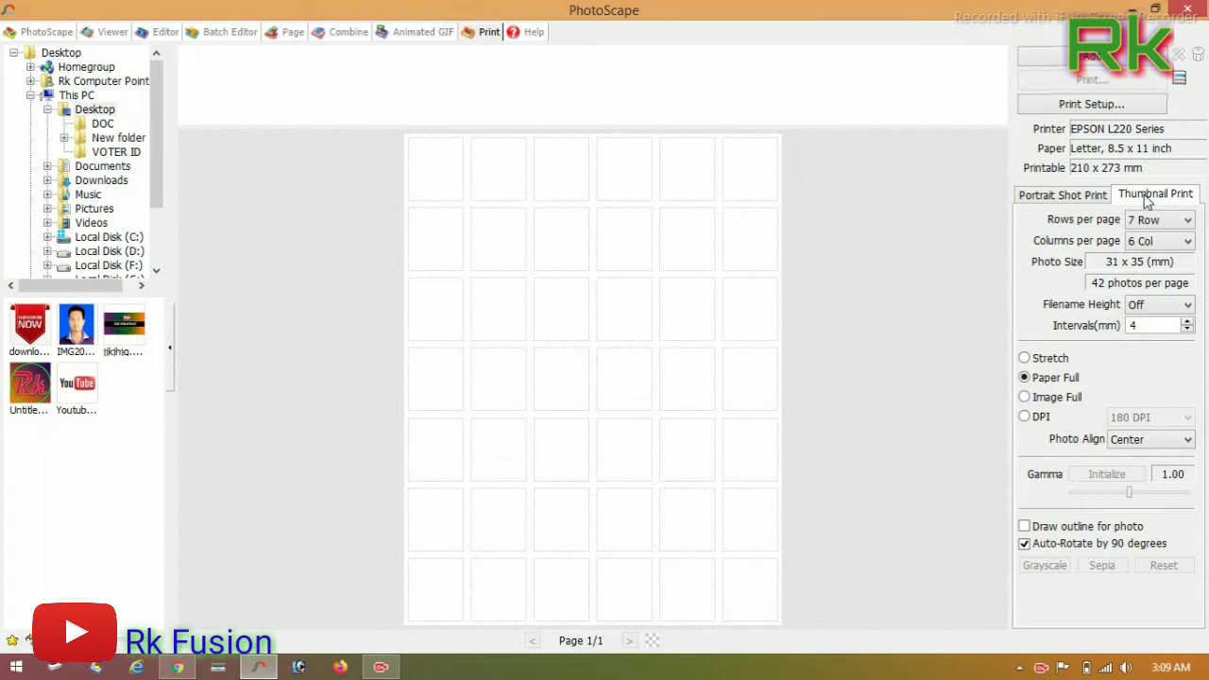
left_click(1084, 197)
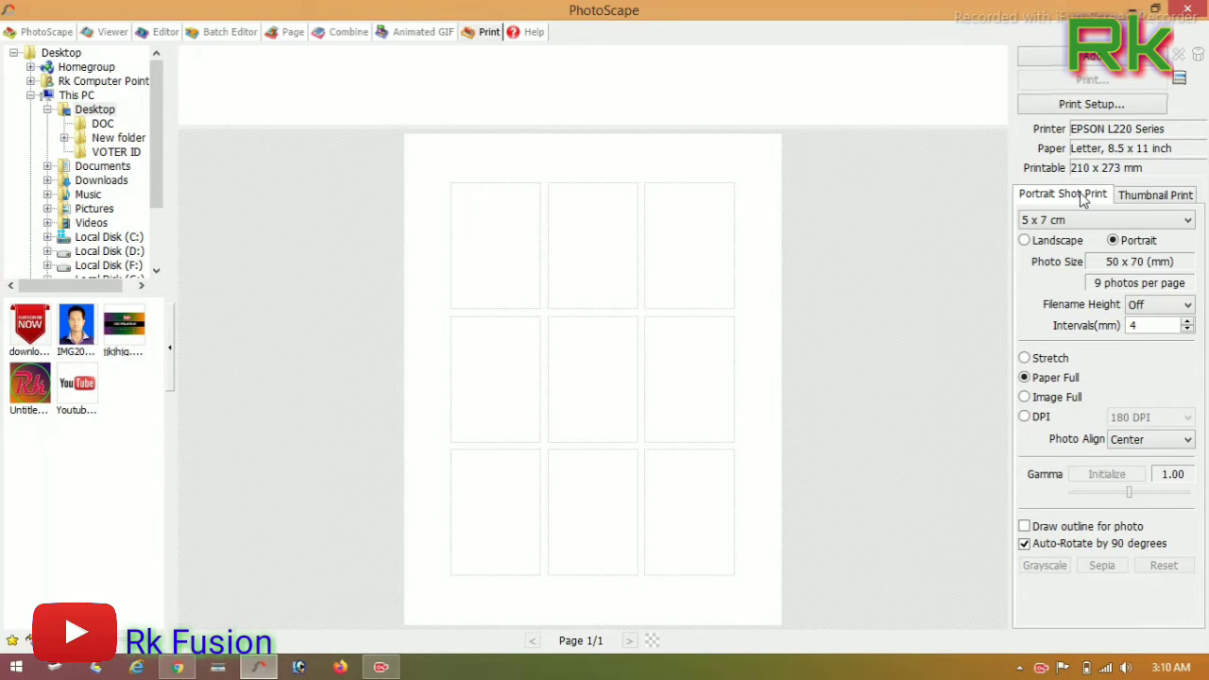
left_click(1143, 196)
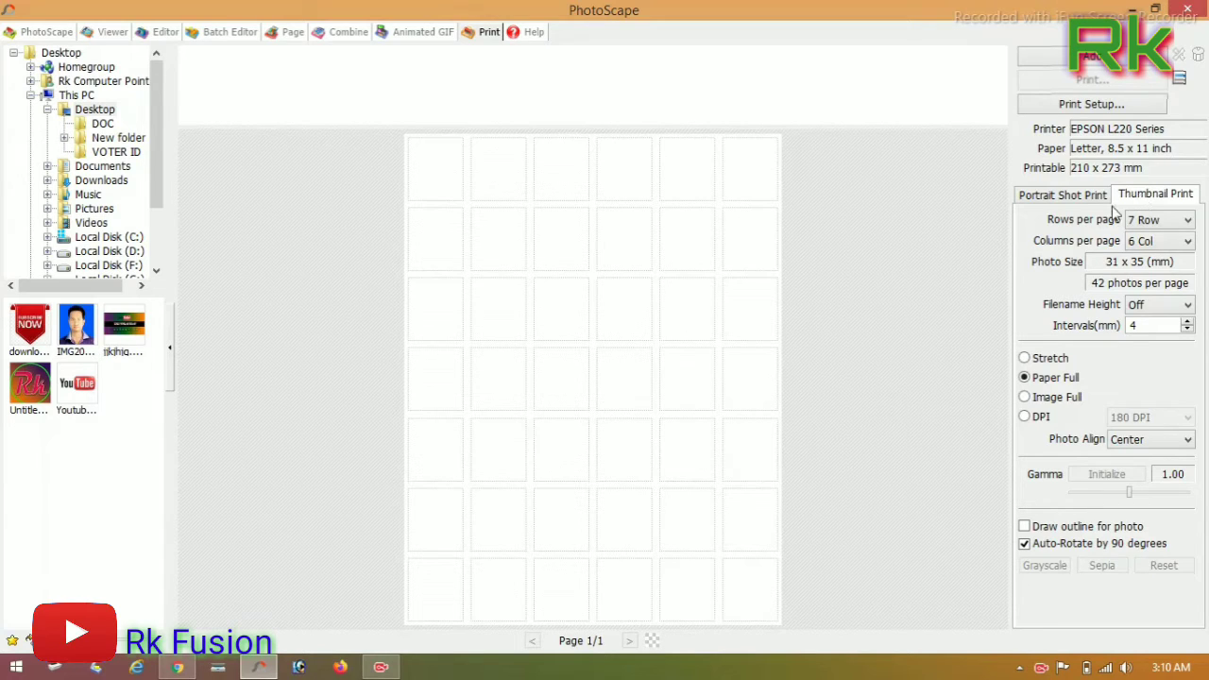
- In the print setup, choose the EPSON L220 Series printer and set its document size to A4 (210 x 297 mm)
left_click(1069, 111)
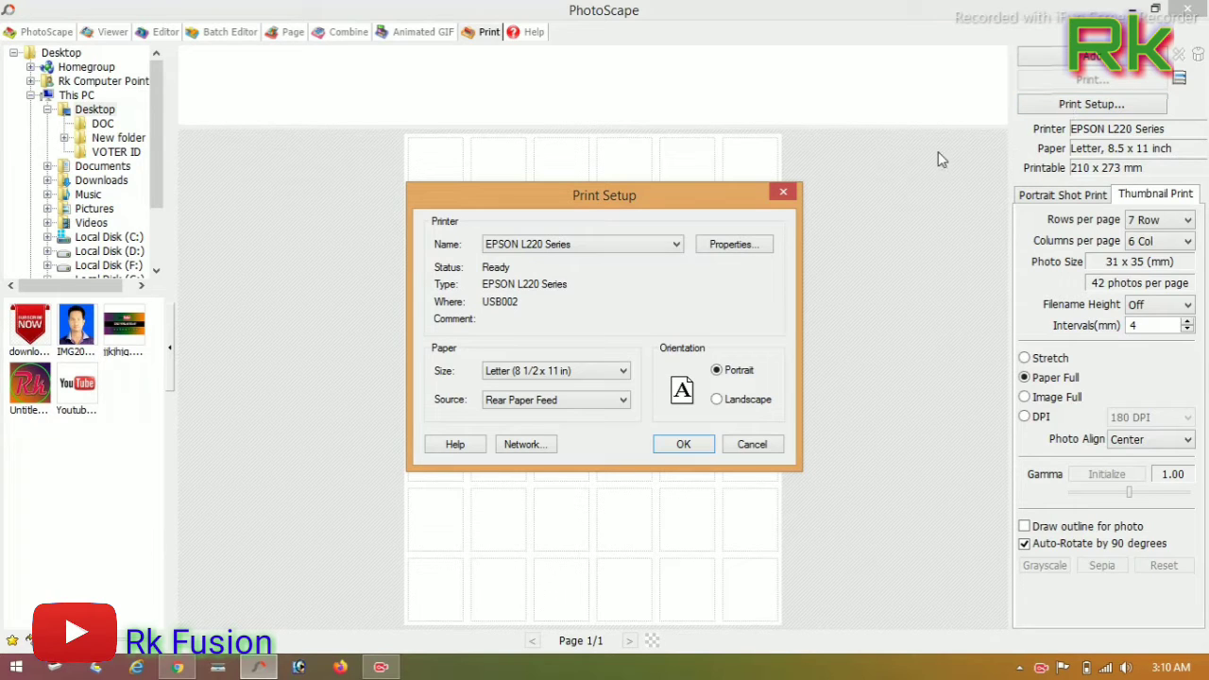
left_click(658, 246)
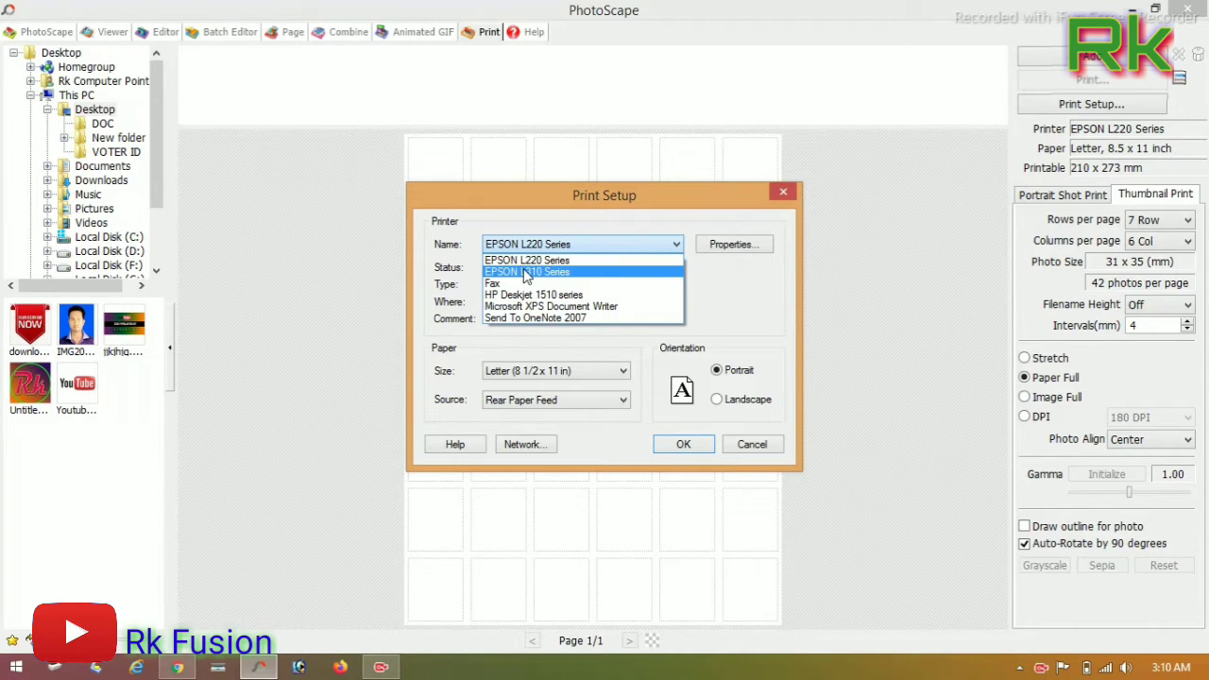
left_click(526, 259)
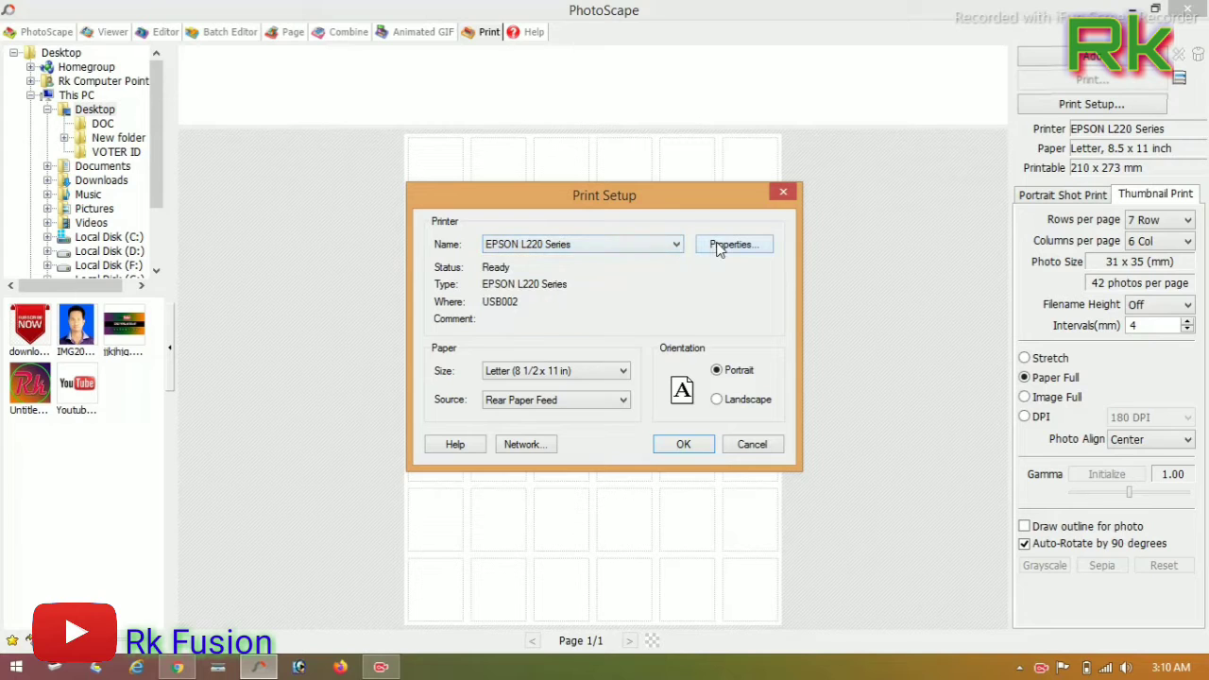
left_click(724, 247)
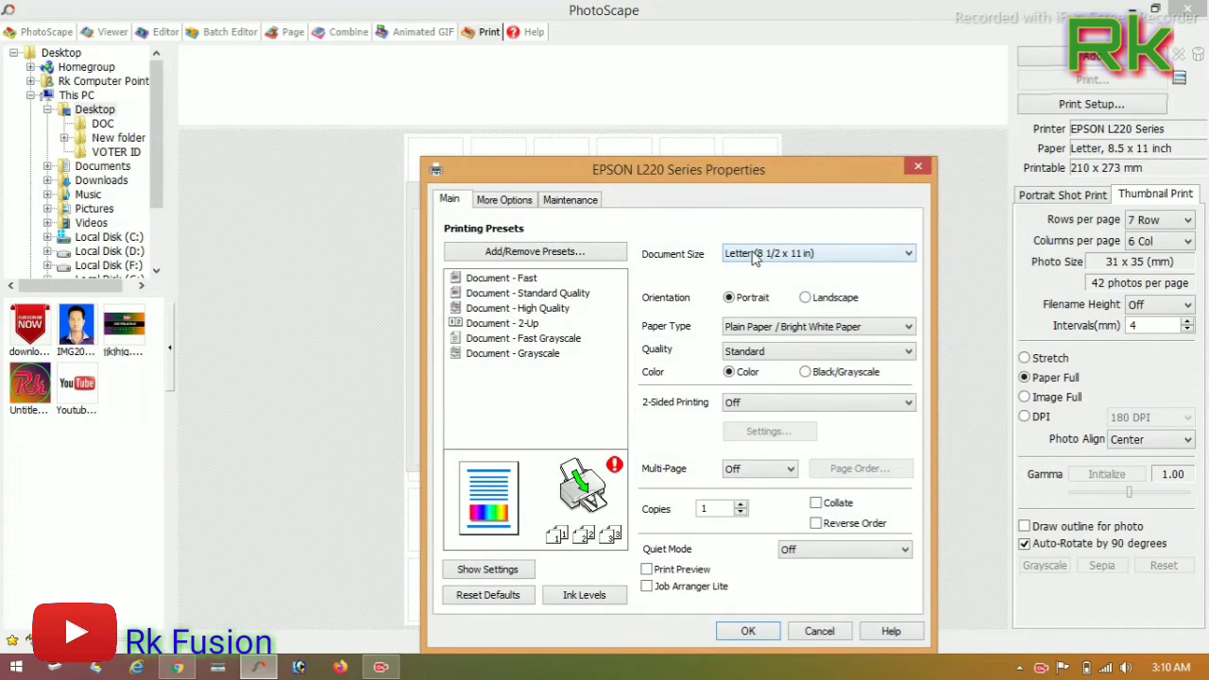
left_click(755, 255)
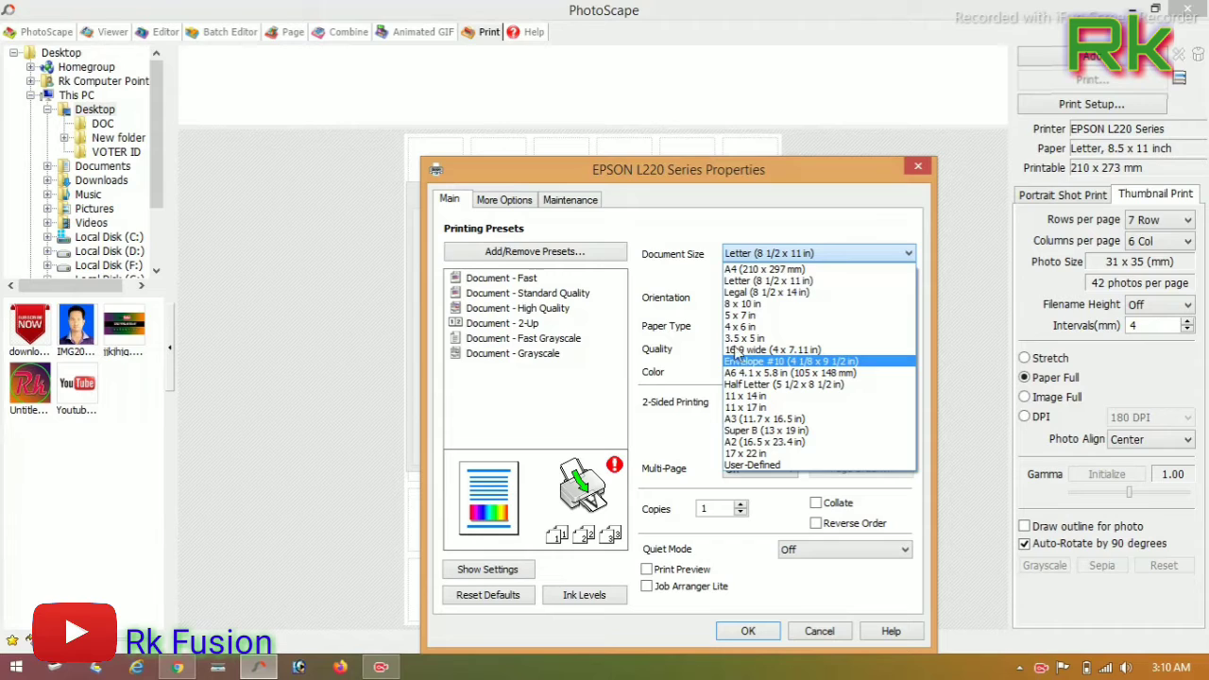
left_click(751, 269)
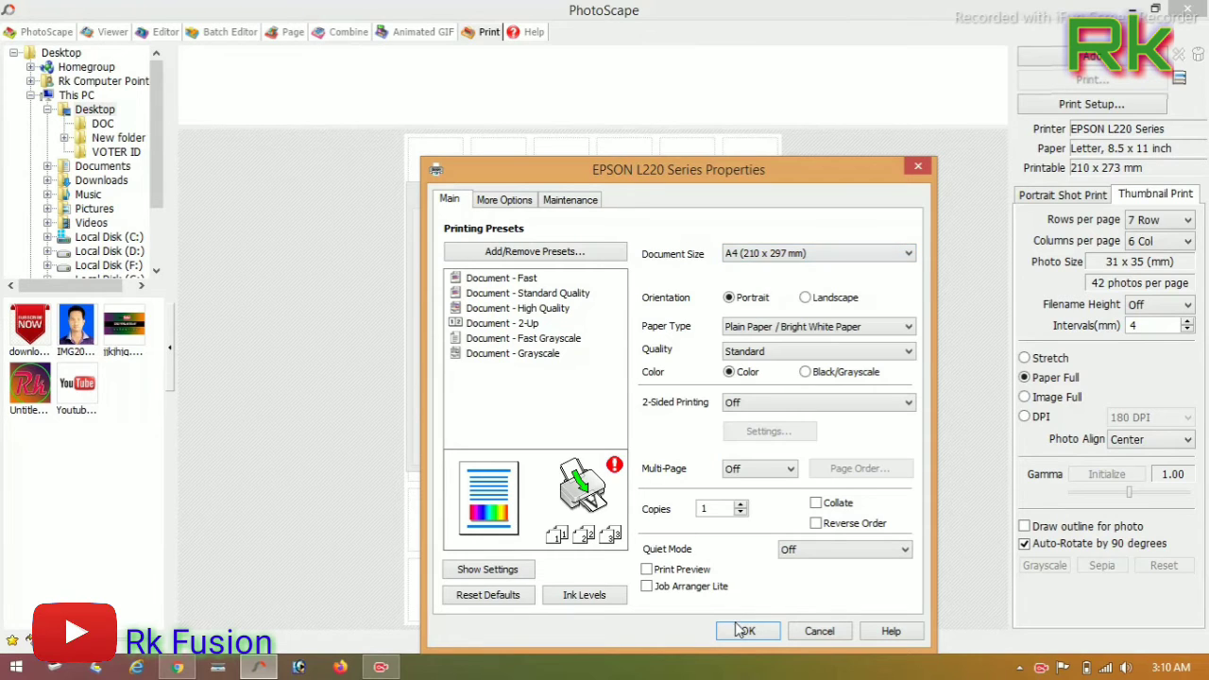
- Set the printer's paper type to Premium Photo Paper Glossy and the print quality to High
left_click(756, 331)
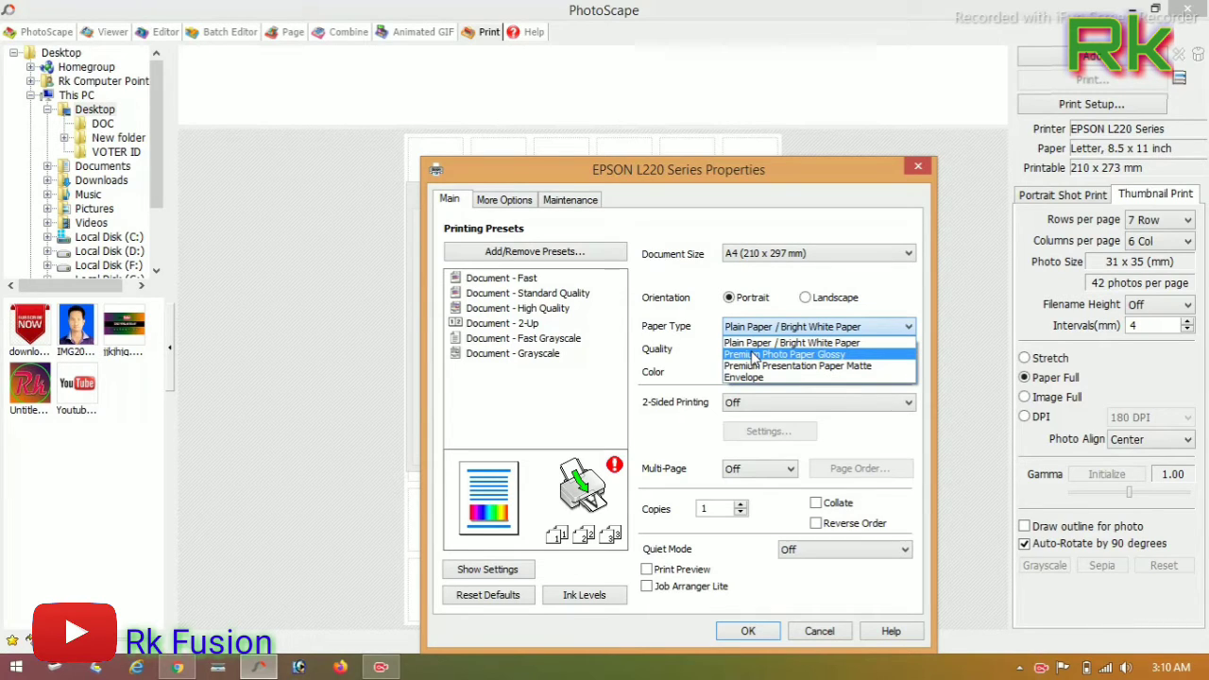
left_click(808, 342)
left_click(809, 333)
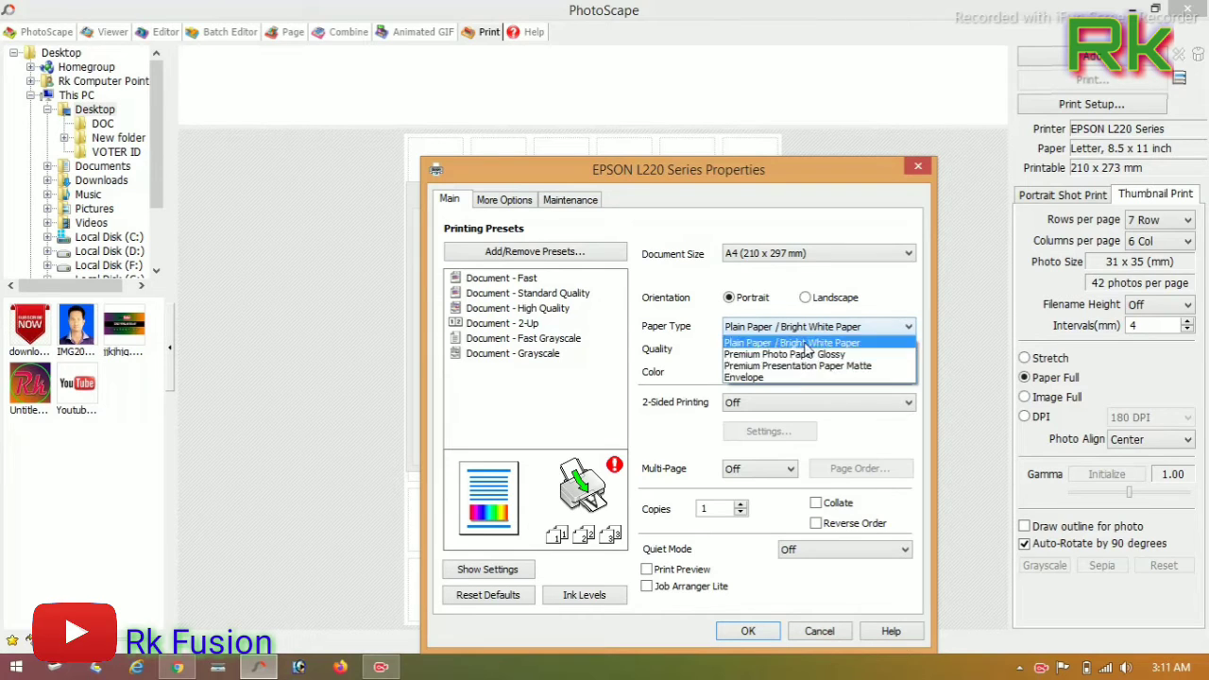
left_click(798, 355)
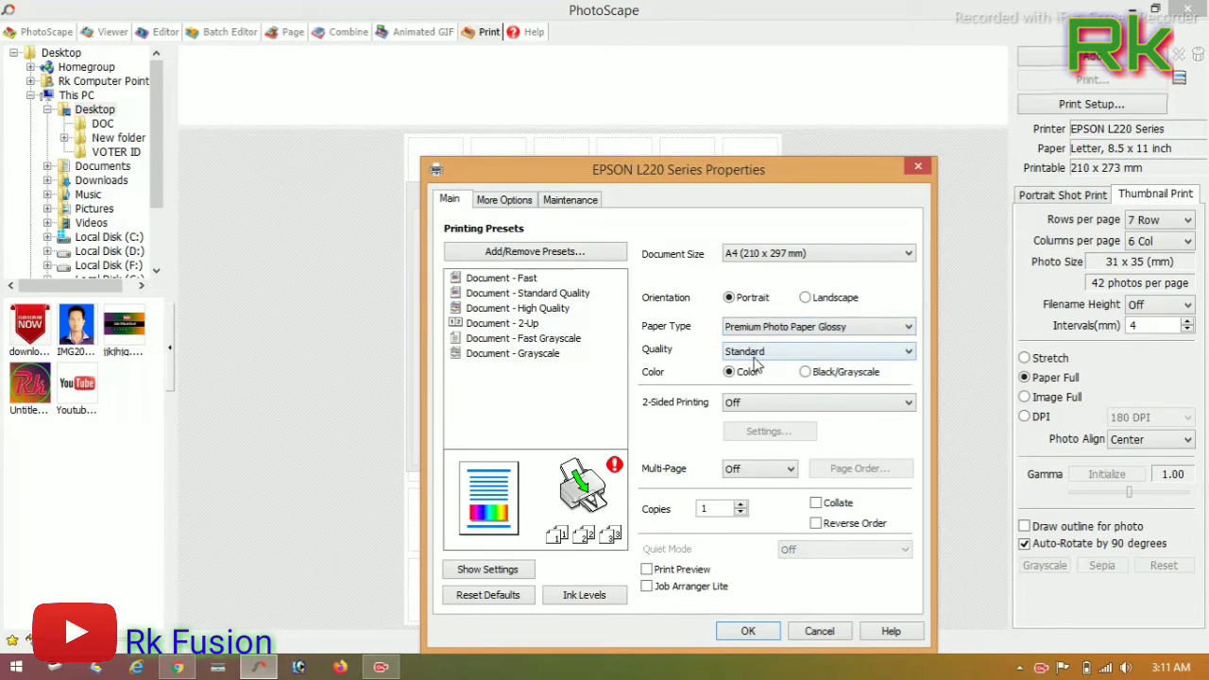
left_click(775, 353)
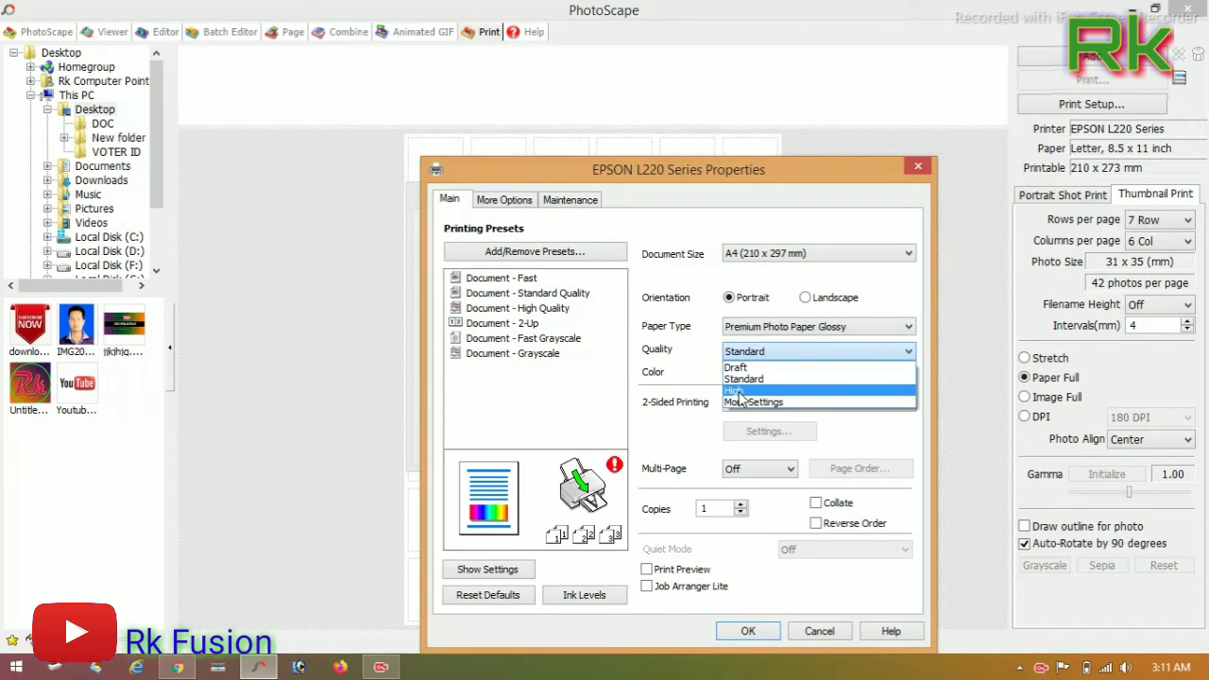
left_click(736, 390)
- Enable Print Preview in the printer properties and apply the print setup
left_click(647, 569)
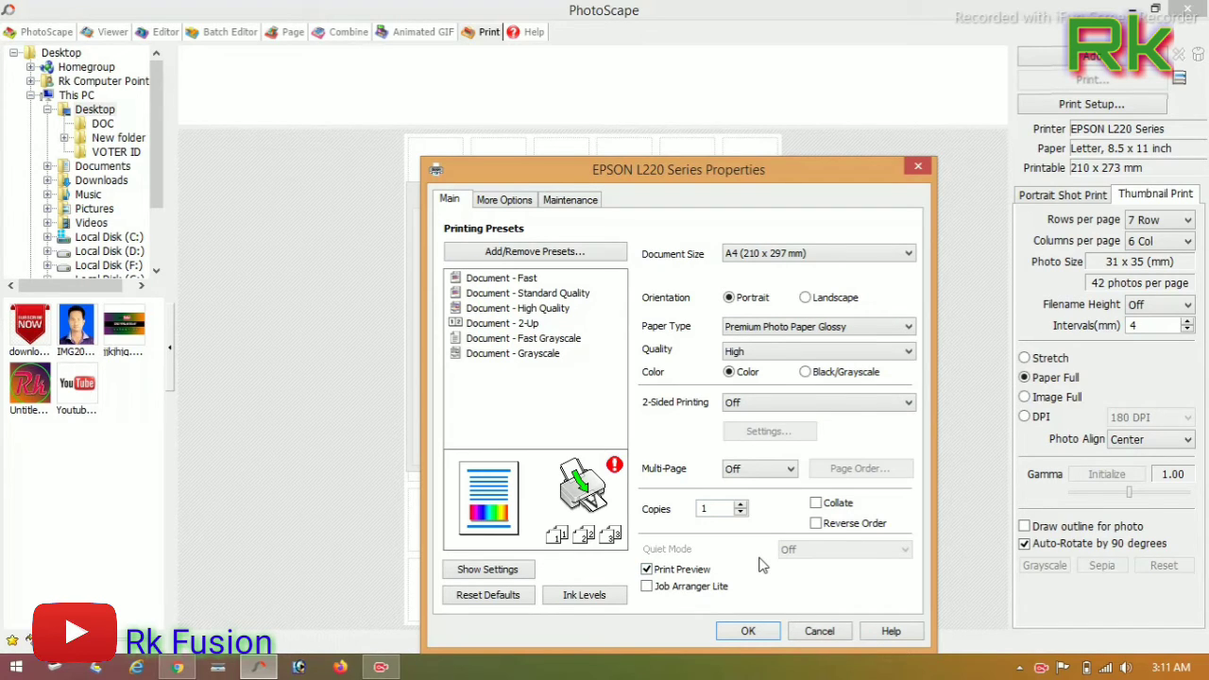
left_click(743, 639)
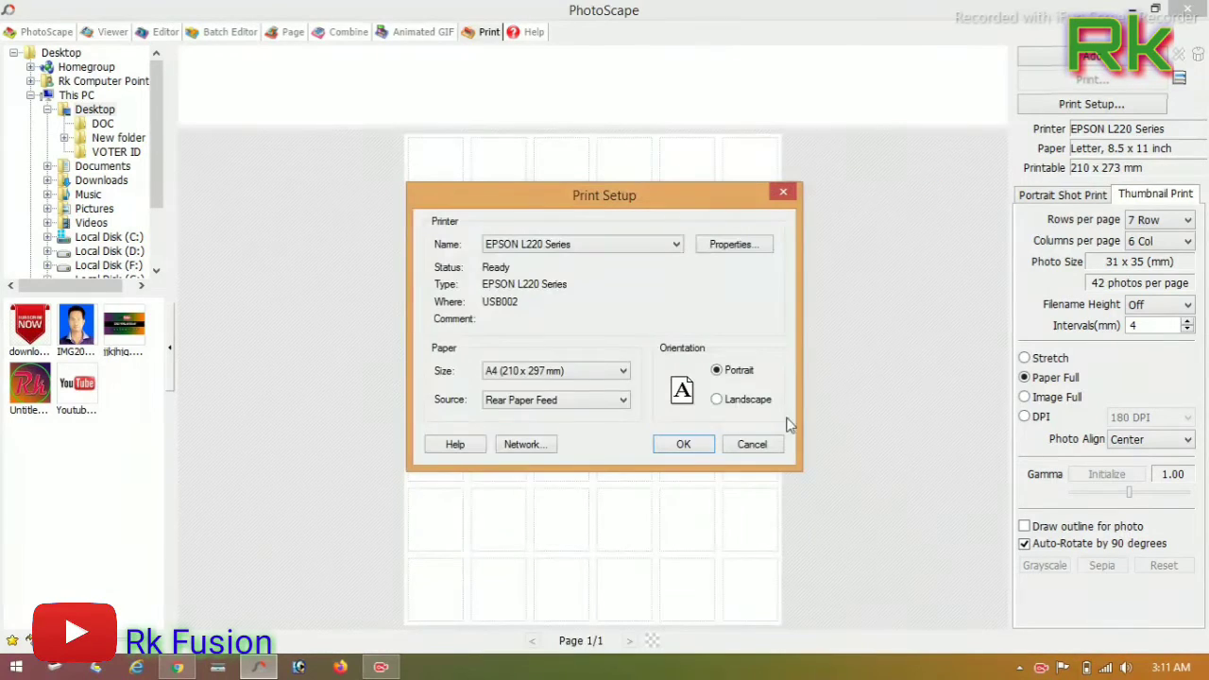
left_click(677, 449)
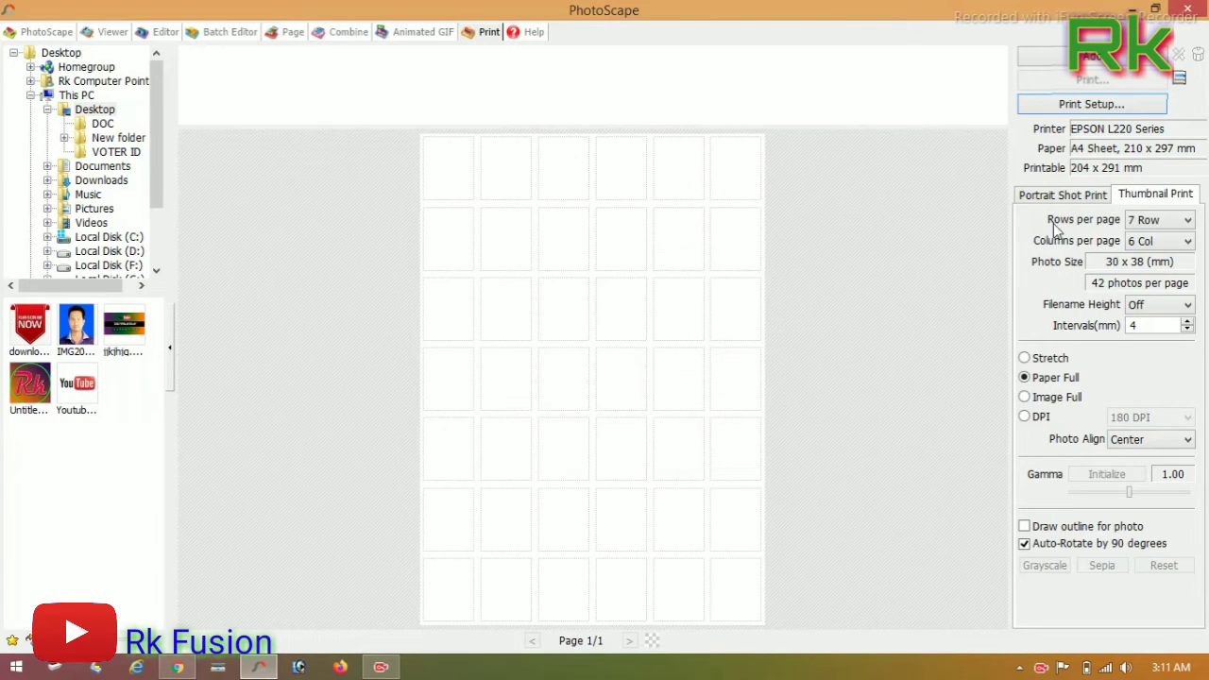
- Add the portrait photo from the Desktop folder to the thumbnail print sheet, keeping the layout at 7 rows
left_click(1154, 223)
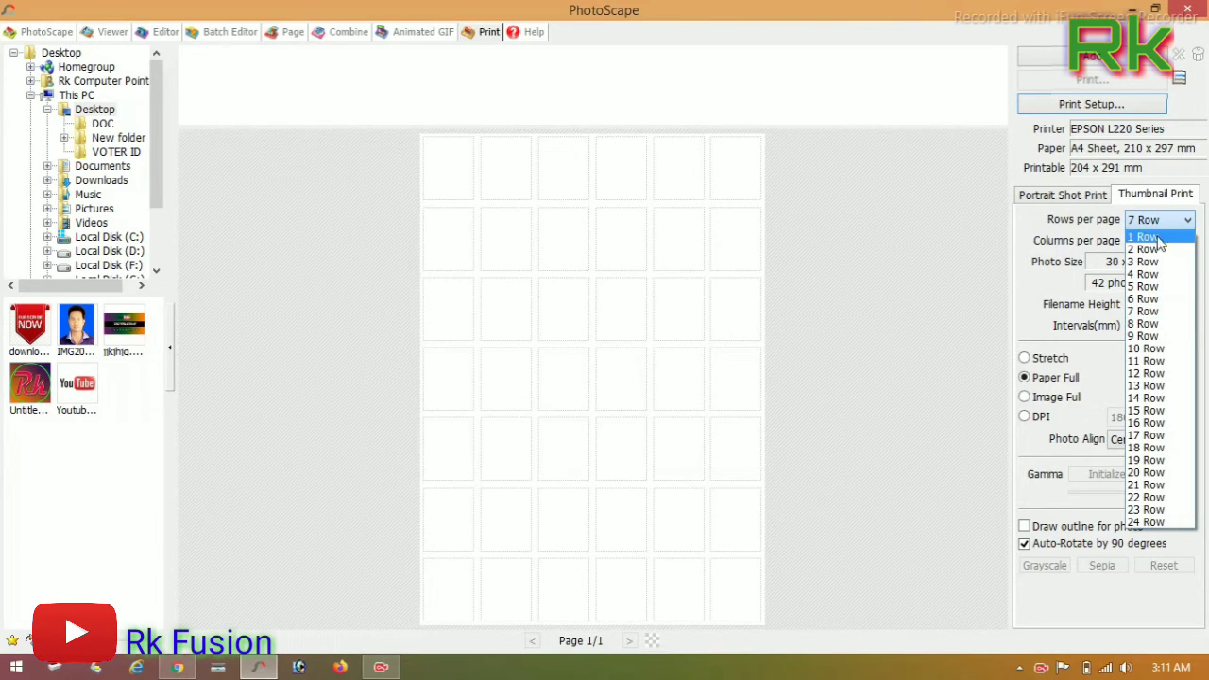
left_click(933, 275)
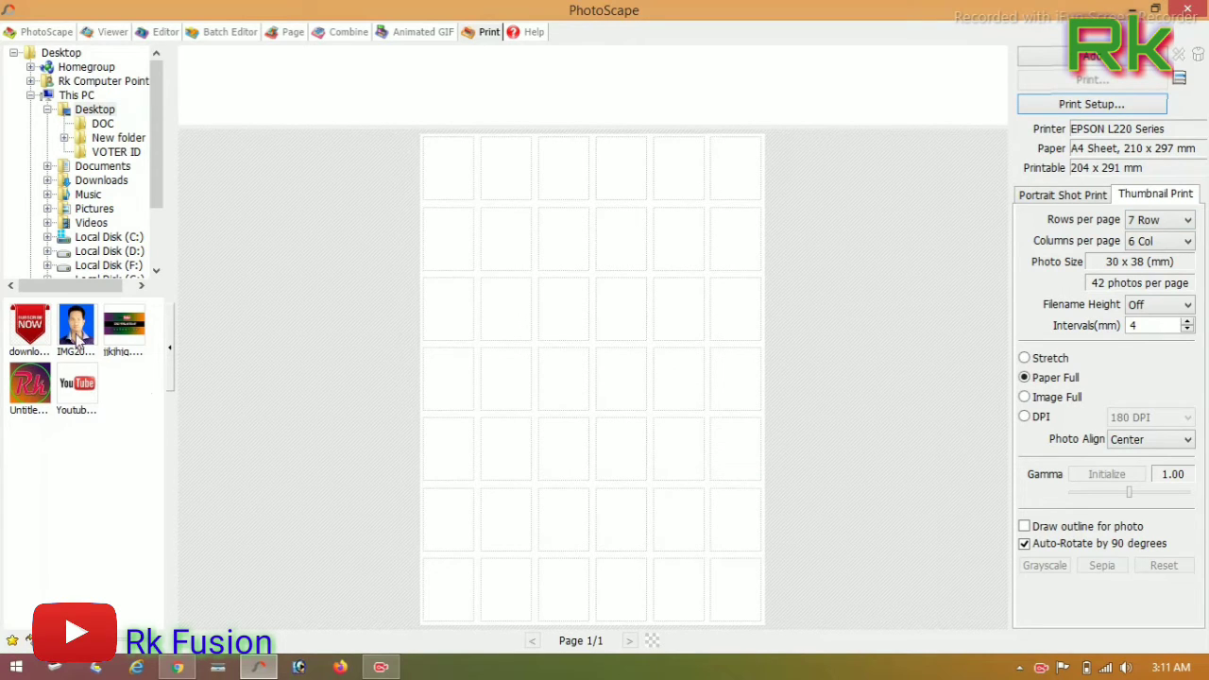
left_click_drag(77, 326, 470, 124)
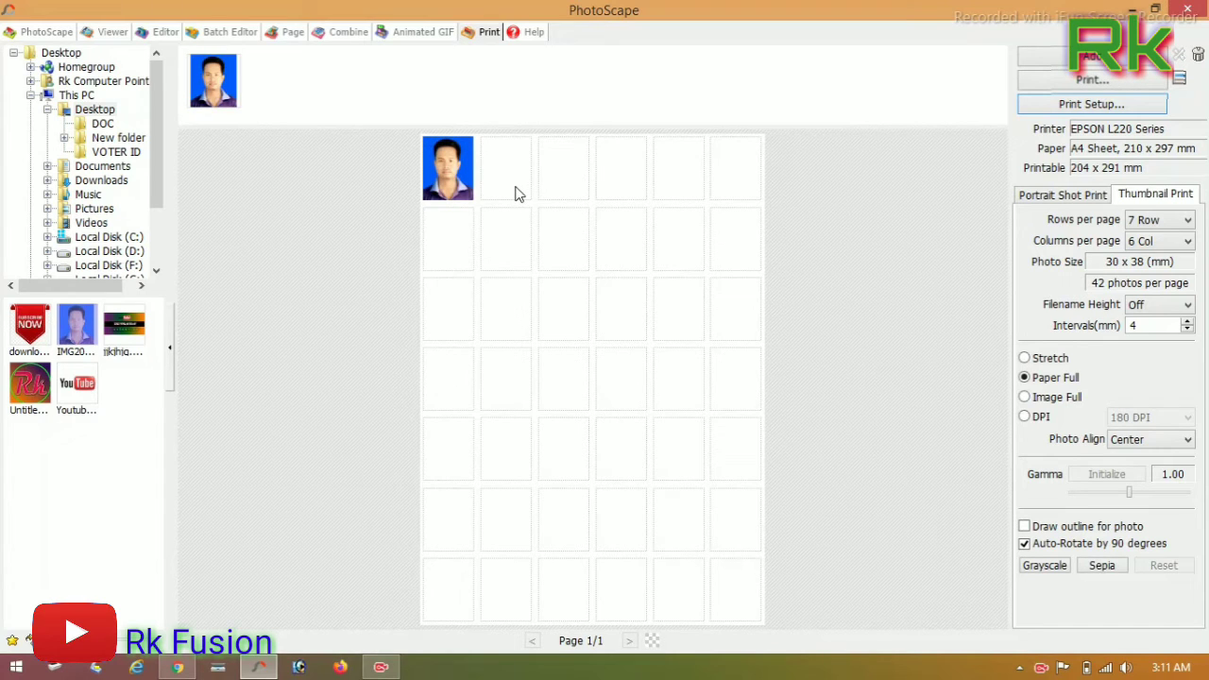
- Copy the portrait on the print sheet and paste it repeatedly until the first three rows of six are filled
left_click(442, 178)
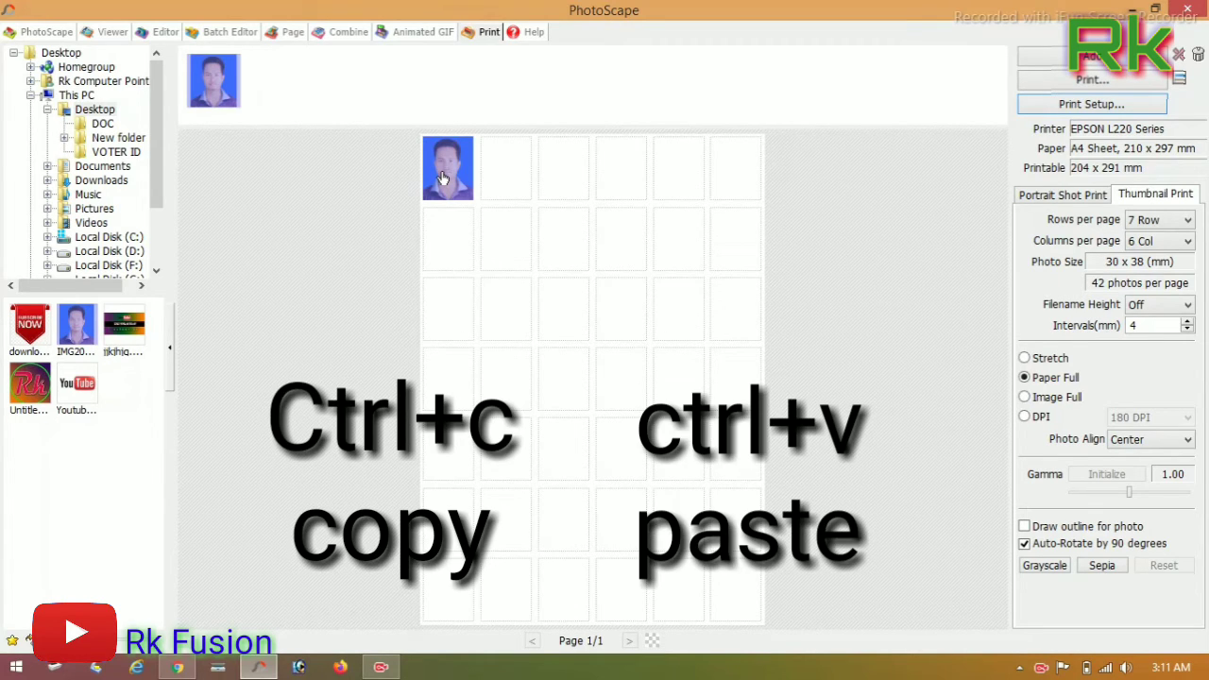
key("ctrl+v")
key("ctrl+v")
key("ctrl+v")
key("ctrl+v")
key("ctrl+v")
key("ctrl+v")
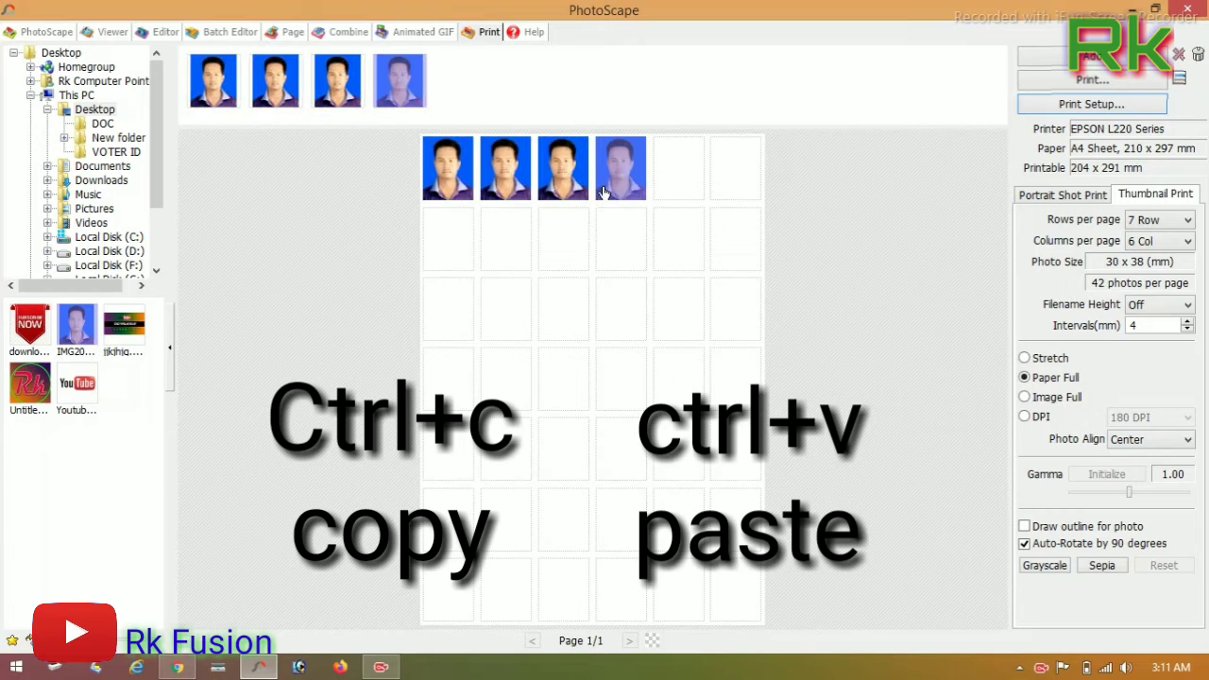
key("ctrl+v")
key("ctrl+v")
key("ctrl+v")
key("ctrl+v")
key("ctrl+v")
key("ctrl+v")
key("ctrl+v")
key("ctrl+v")
key("ctrl+v")
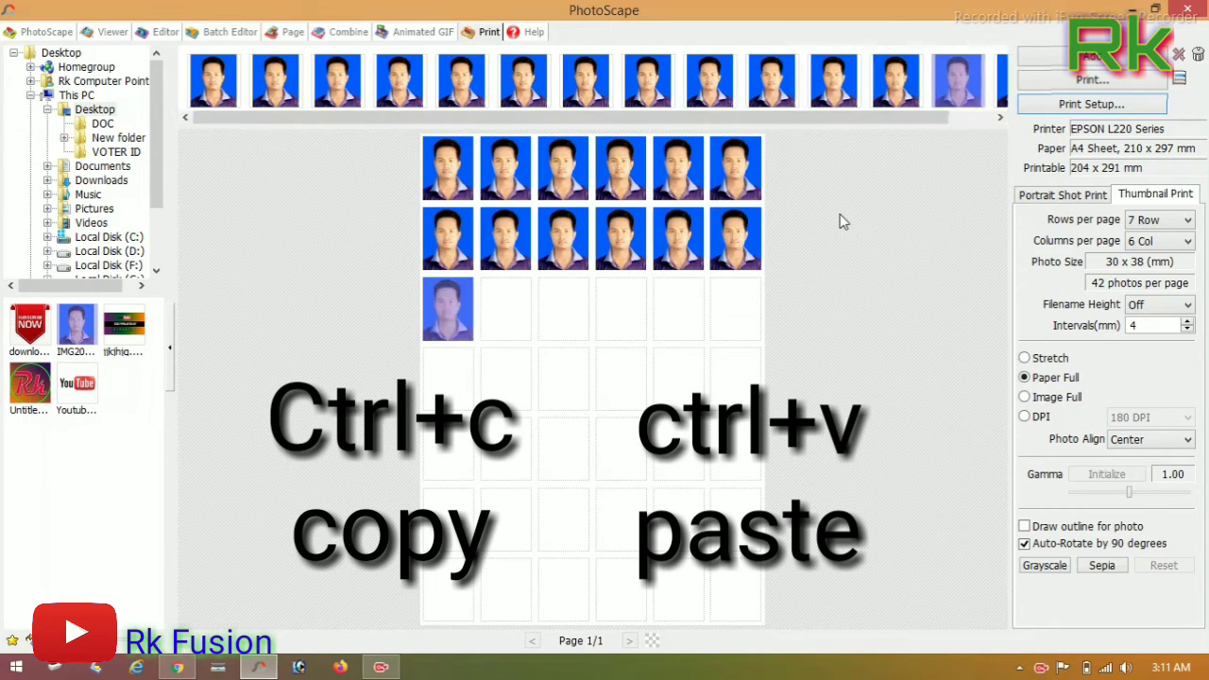
key("ctrl+v")
key("ctrl+v")
key("ctrl+v")
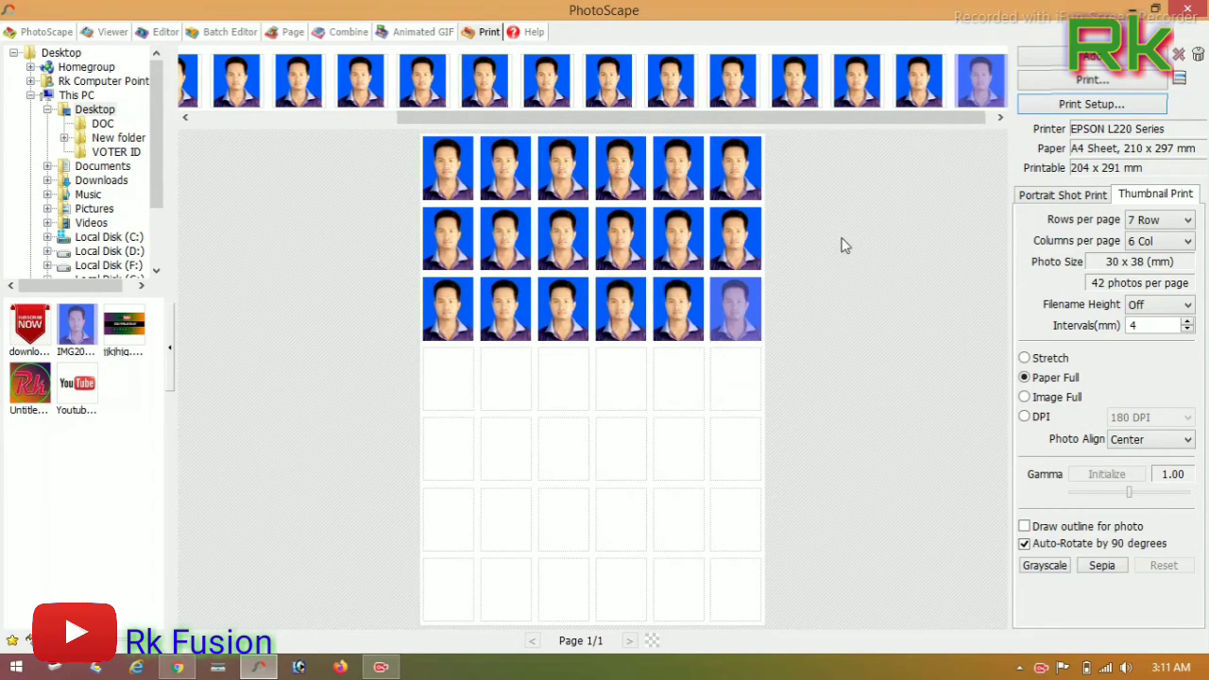
- Print one copy of the portrait sheet
left_click(1096, 82)
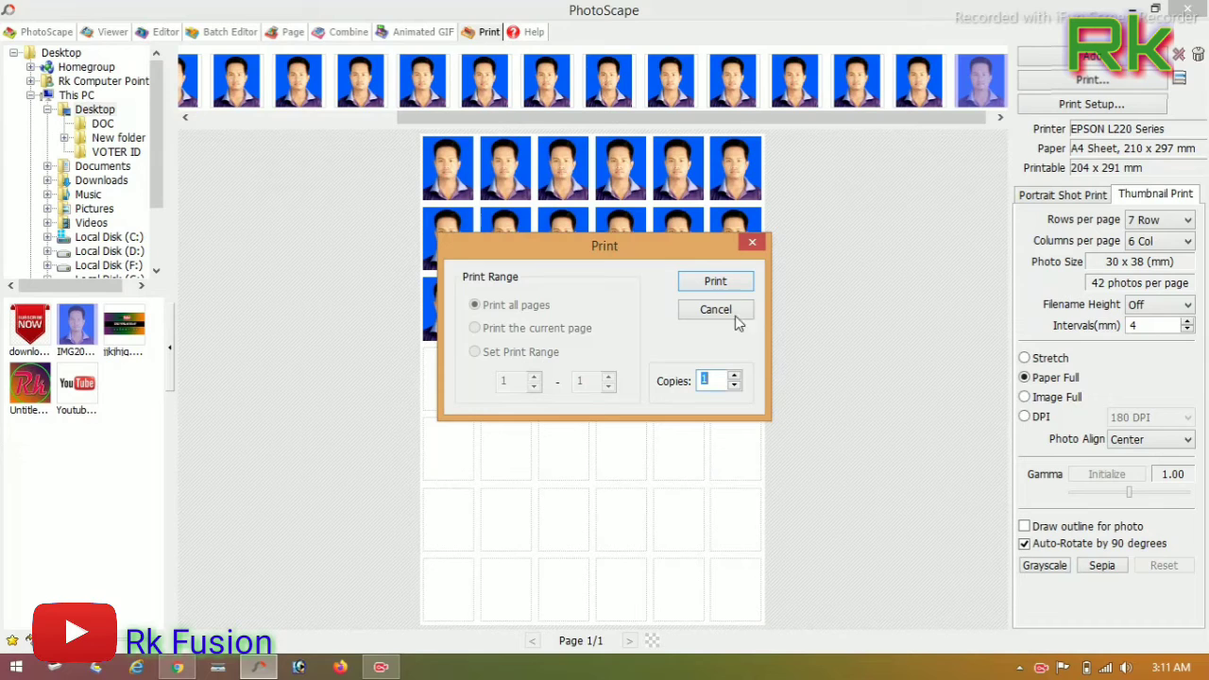
left_click(716, 281)
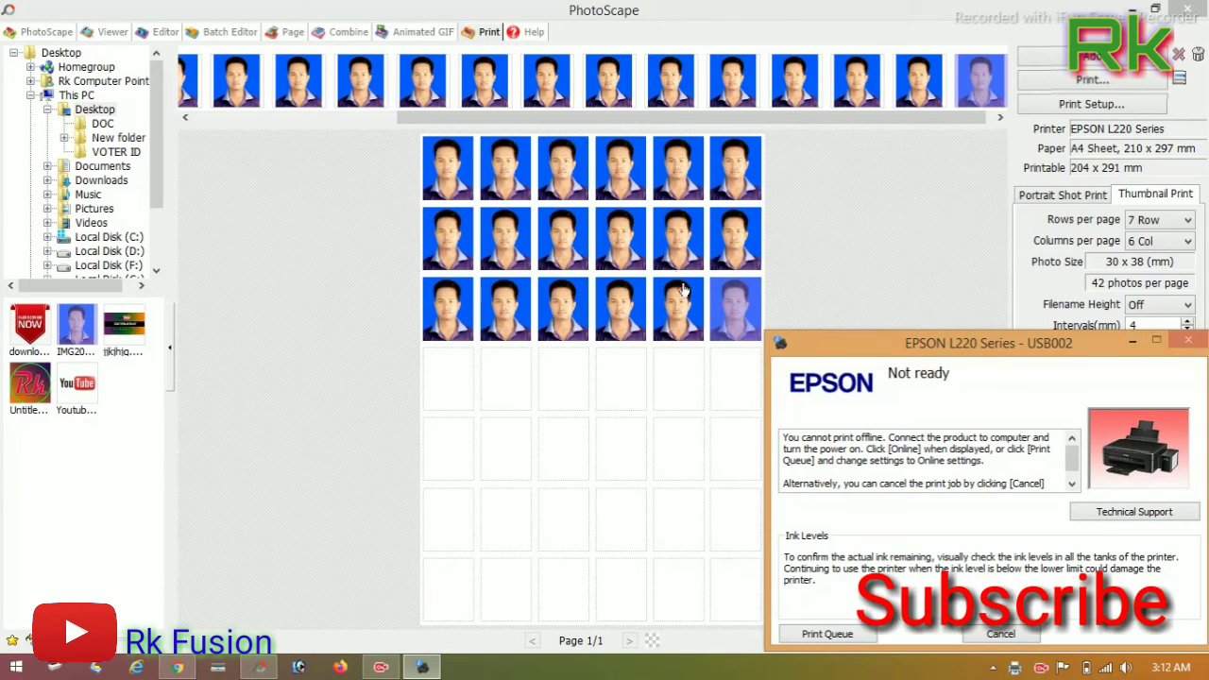
- Cancel the print job in the EPSON L220 Series status window, dismiss that window and close PhotoScape
left_click_drag(1152, 353, 1003, 255)
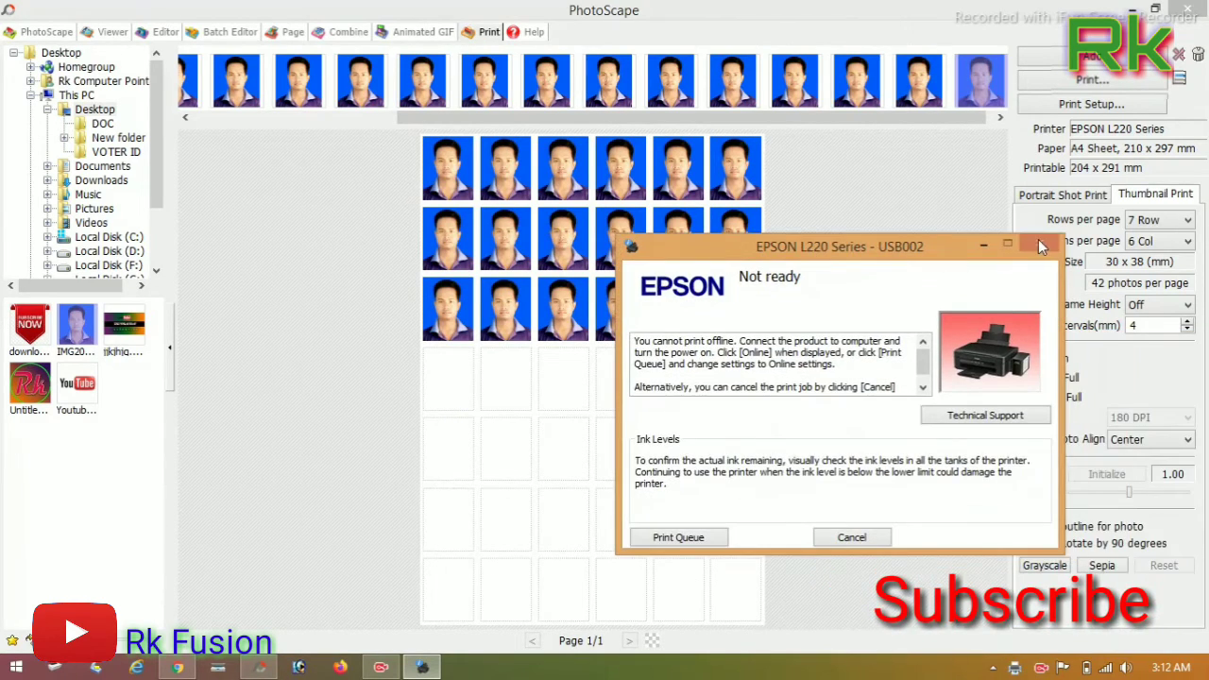
left_click(835, 543)
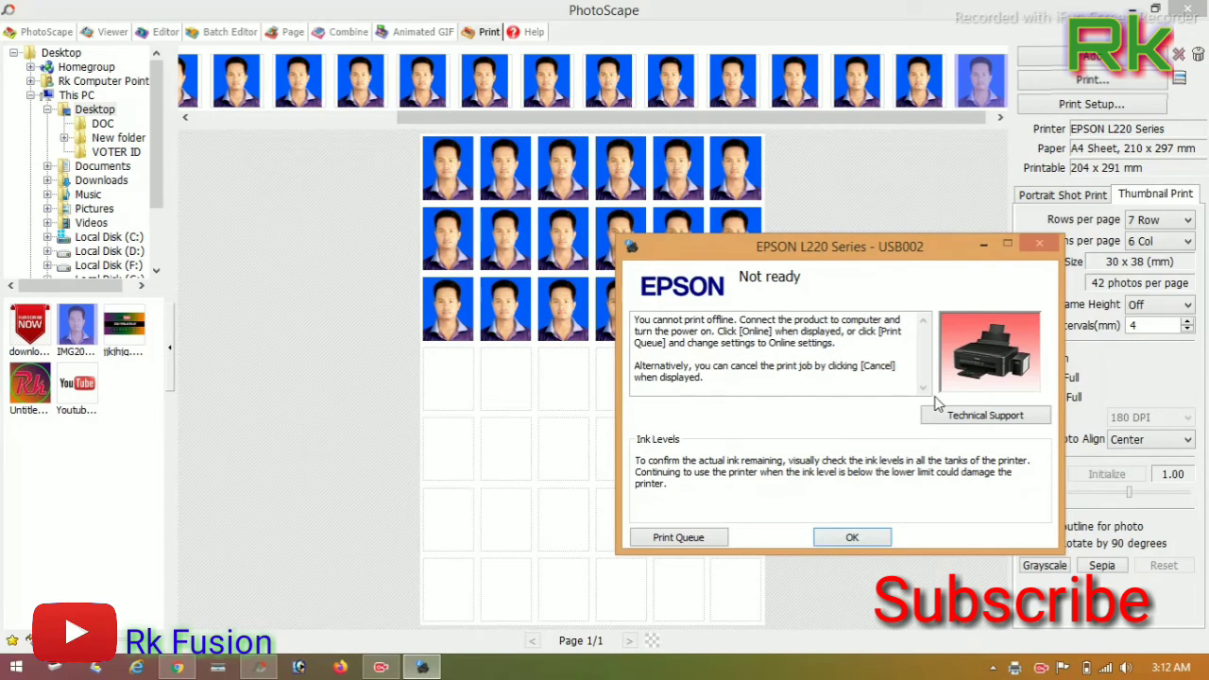
left_click(852, 537)
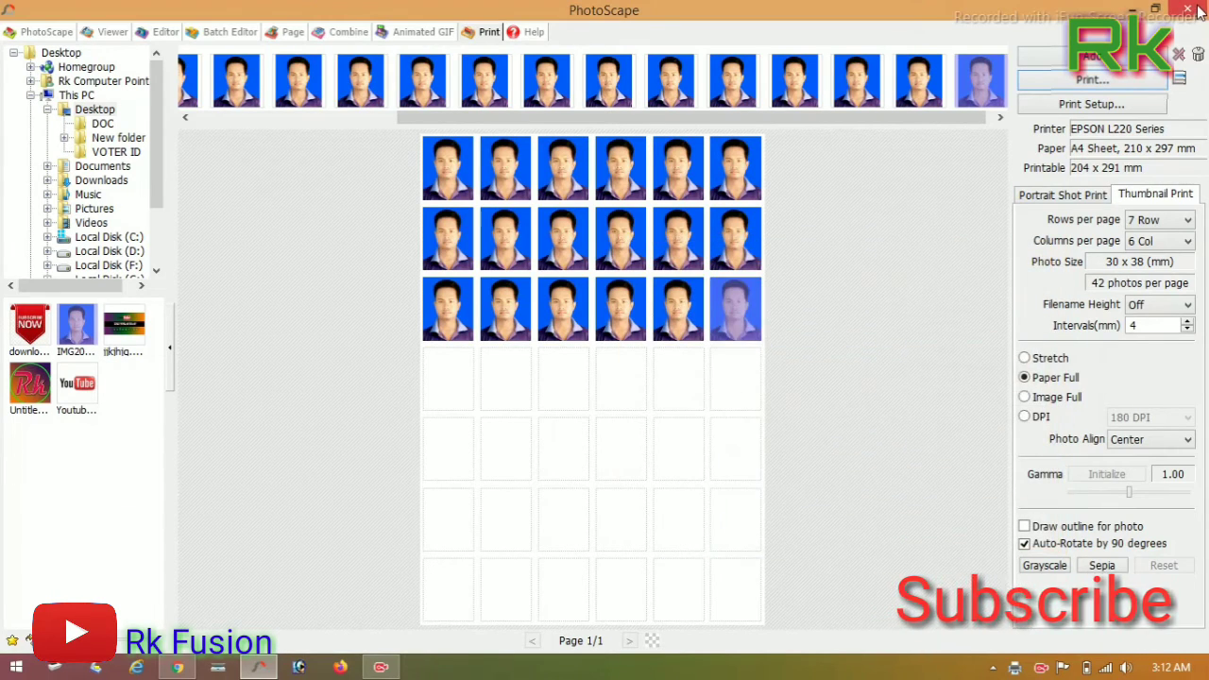
left_click(1192, 9)
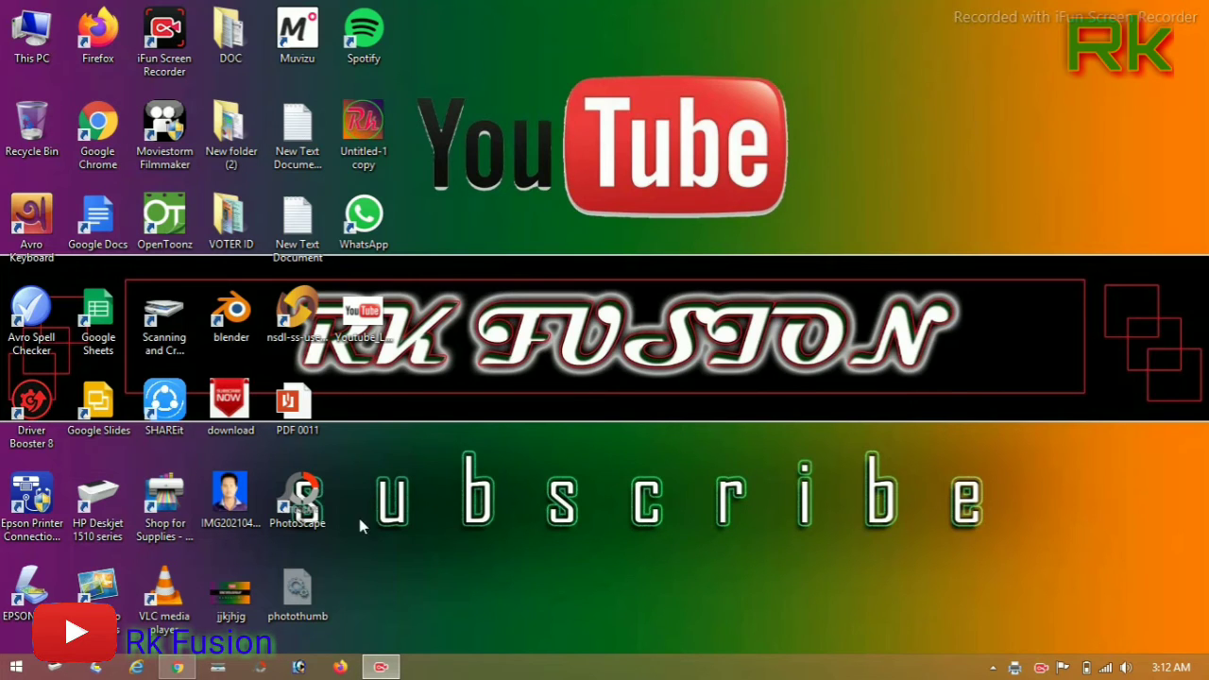
- Switch to Chrome, dismiss the password checkup notice and search Google for "photoscape download"
left_click(176, 666)
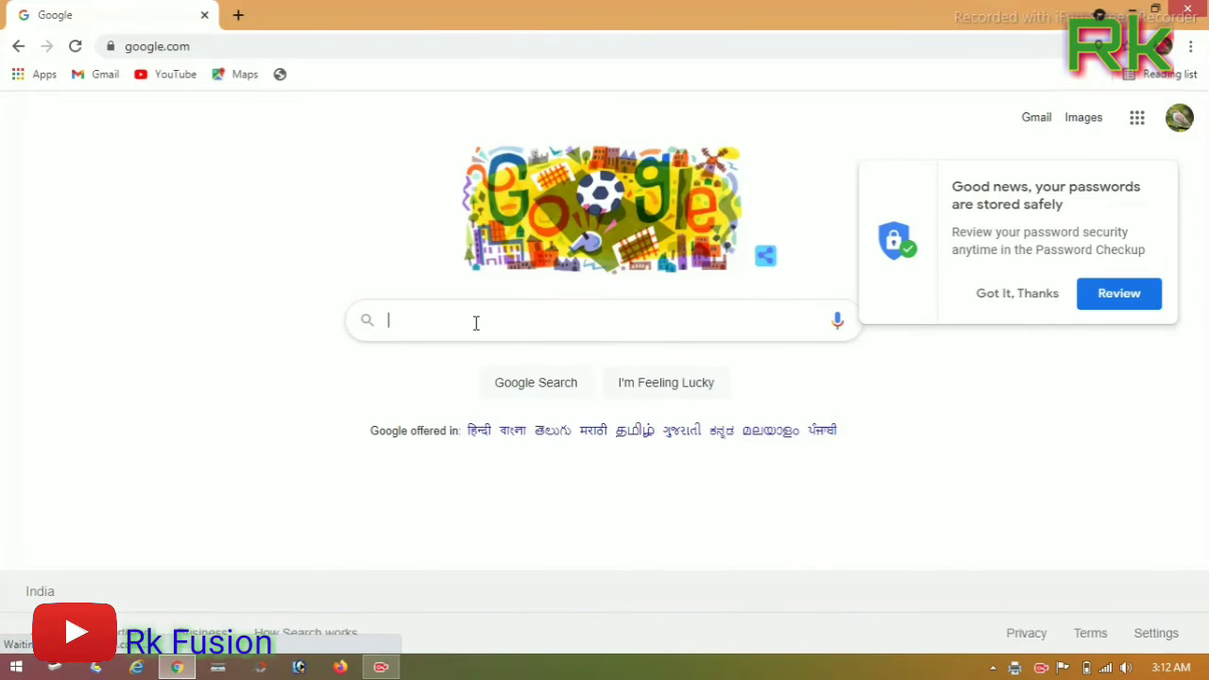
left_click(1017, 294)
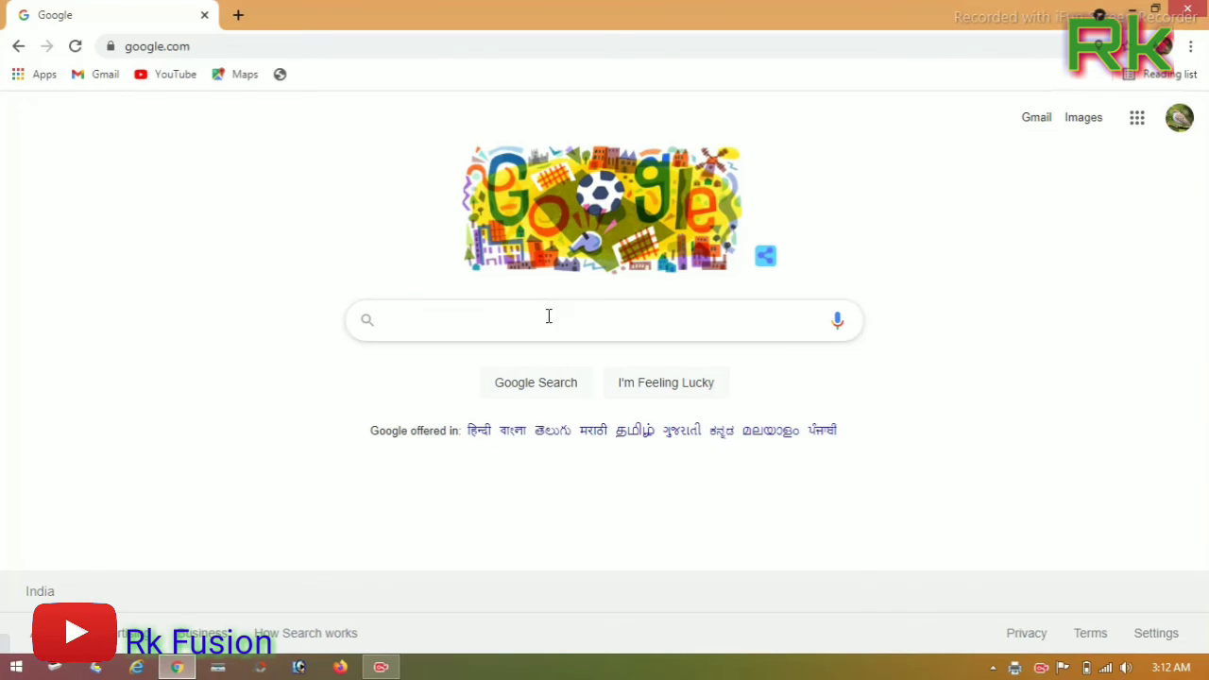
left_click(543, 317)
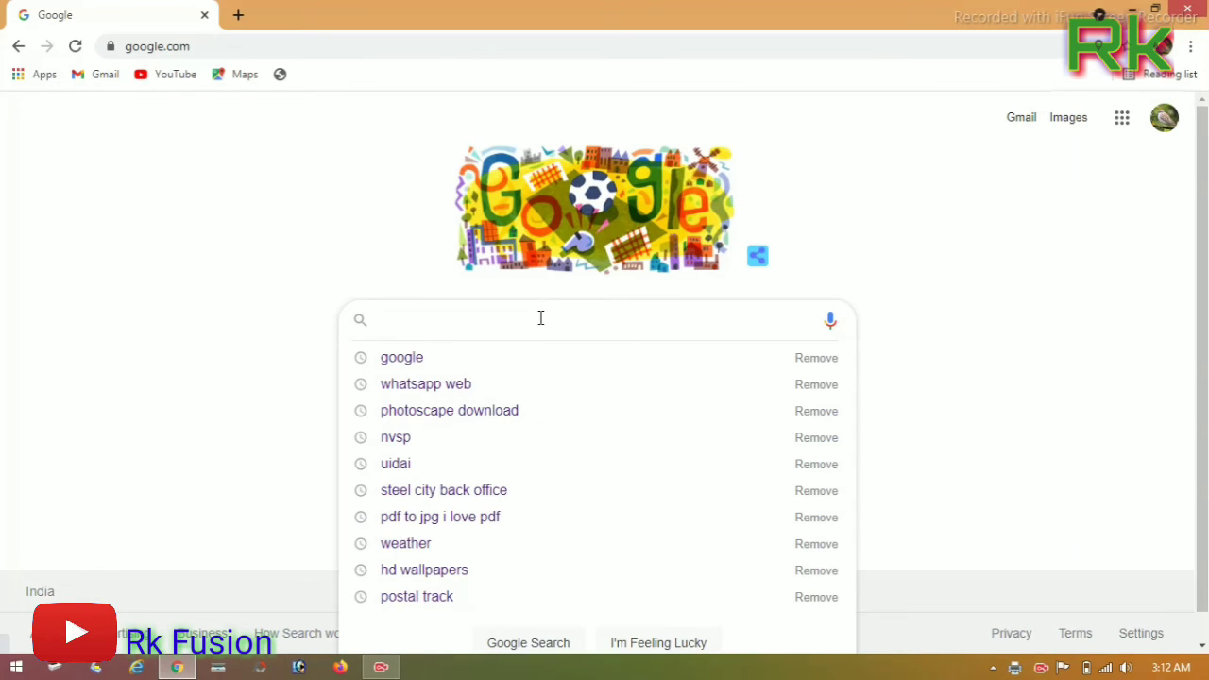
type("ph")
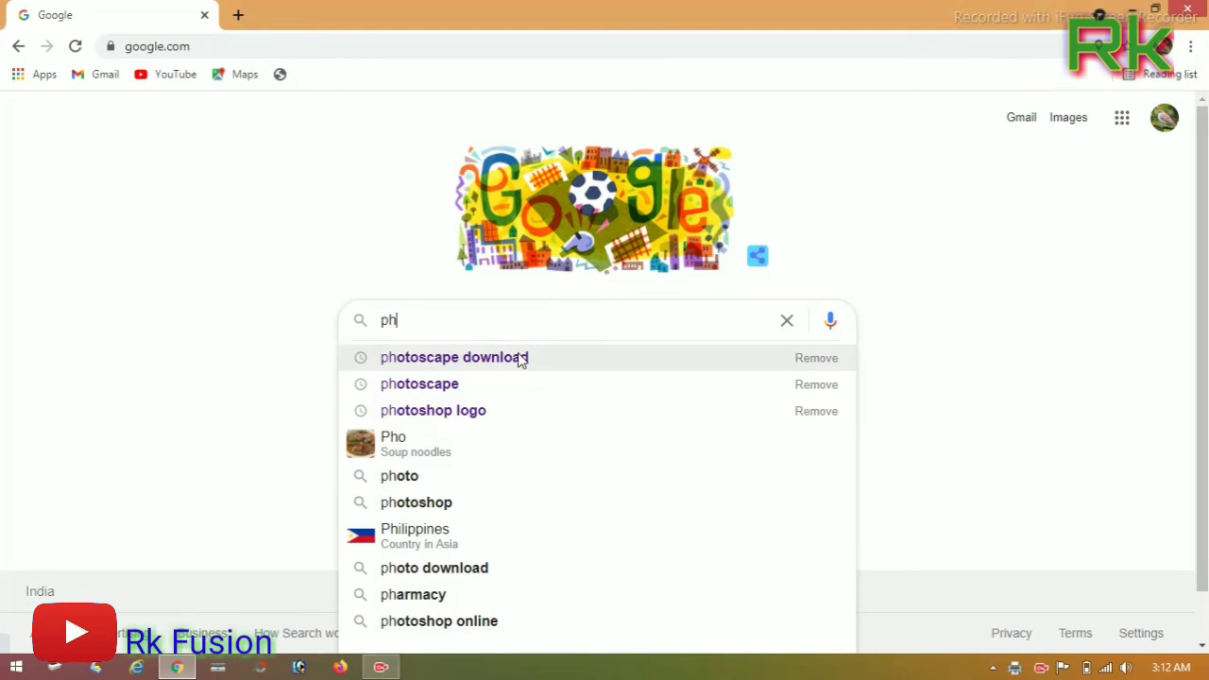
left_click(521, 357)
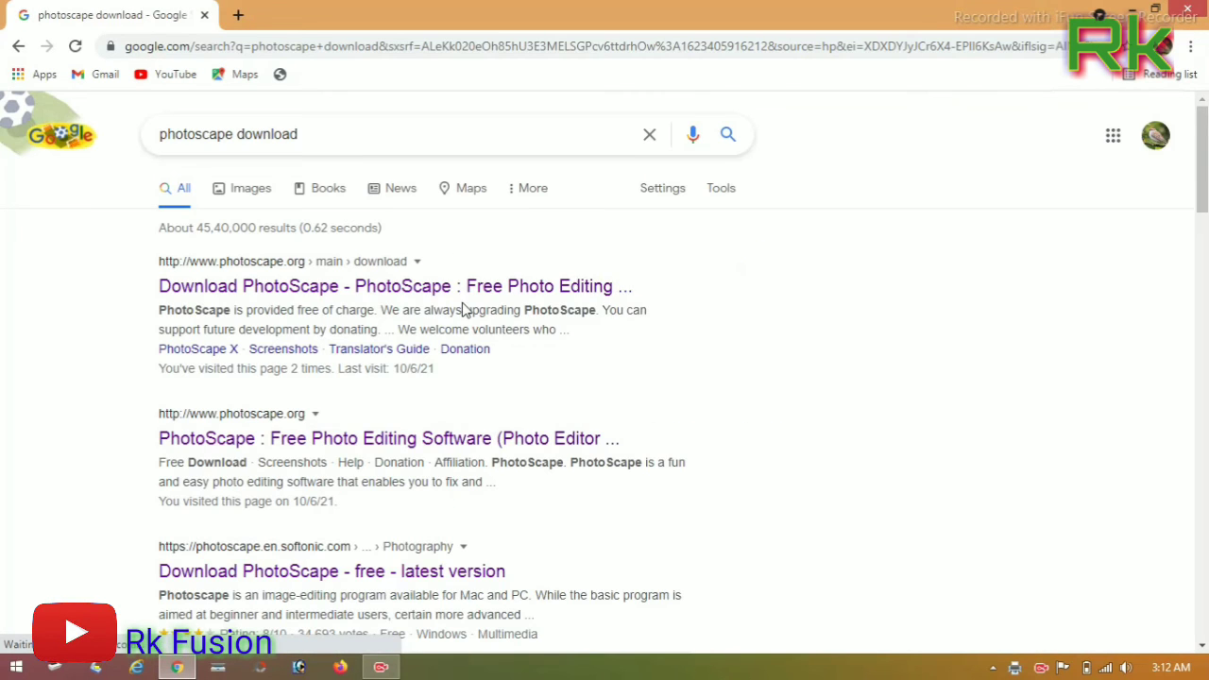
- Open the FileHorse result for PhotoScape Download (2021 Latest) for Windows 10, 8, 7, and minimize the browser after viewing the page
left_click_drag(1206, 168, 1202, 308)
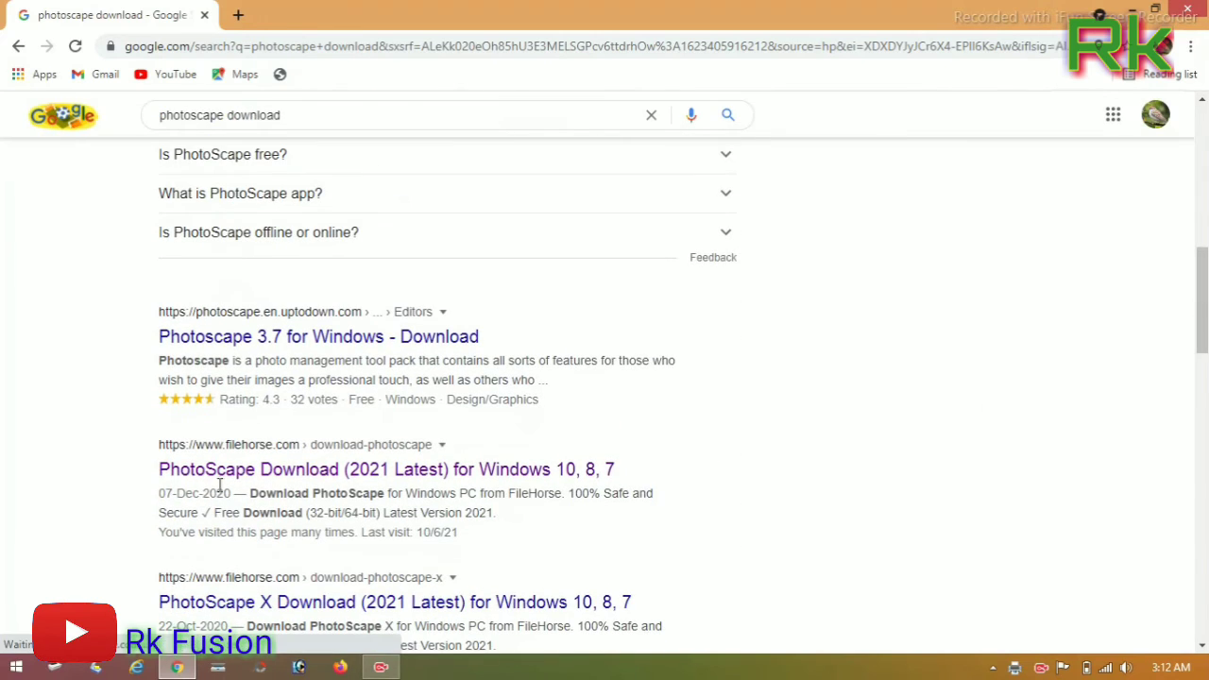
left_click(387, 472)
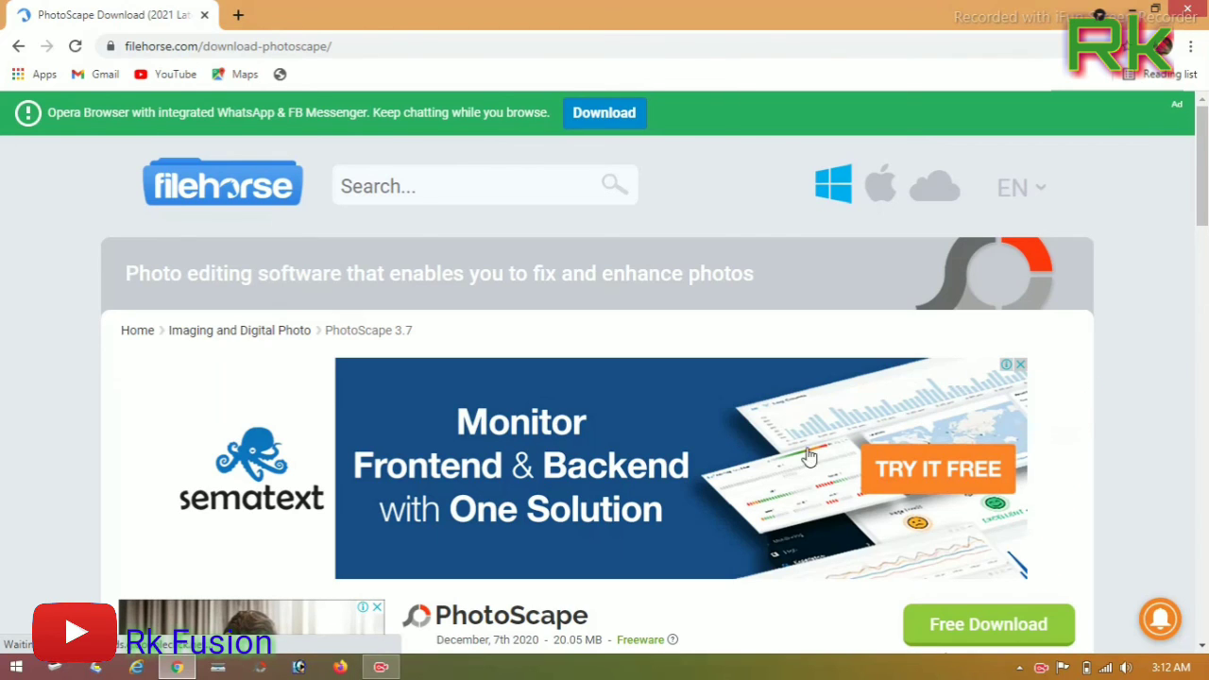
left_click(1151, 9)
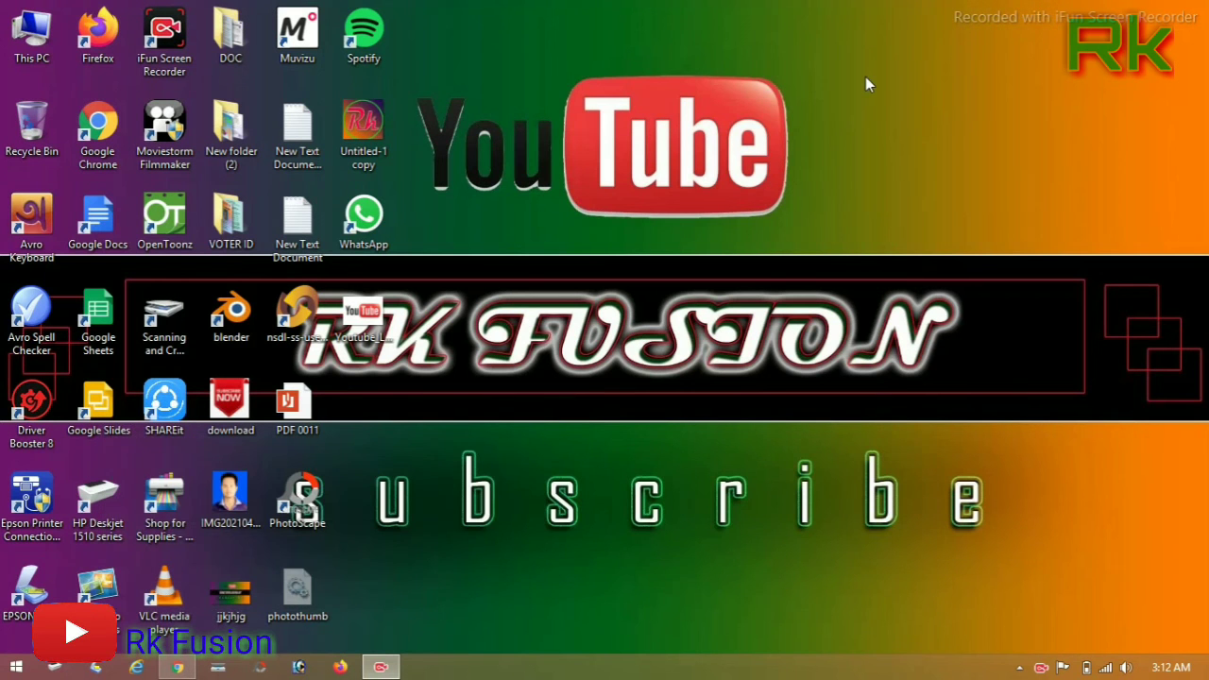